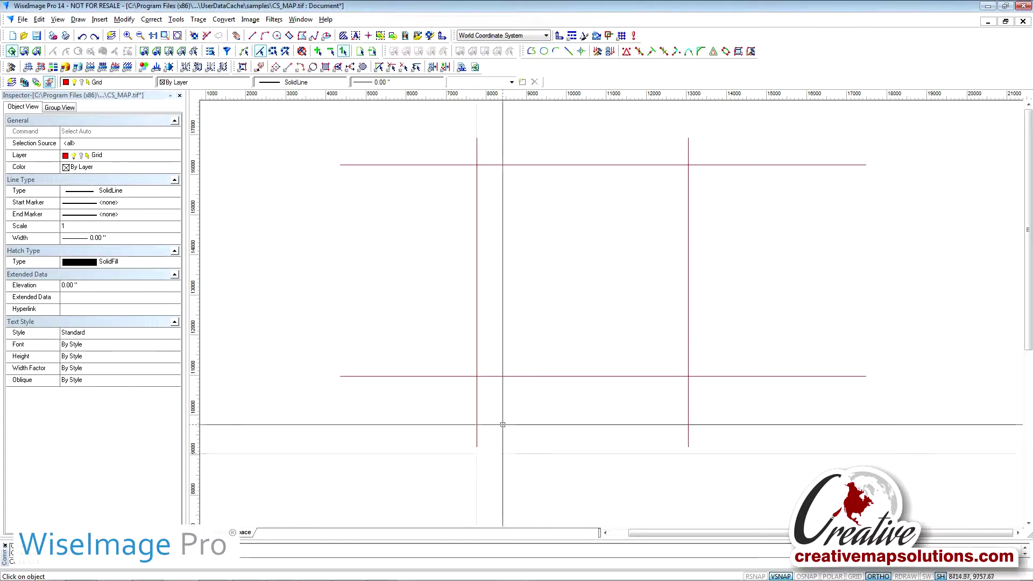
Step: Set the CS_MAP raster's Inspector scale to 1500, enlarging it to 14396.25 × 7830.00
middle_drag(503, 415, 557, 328)
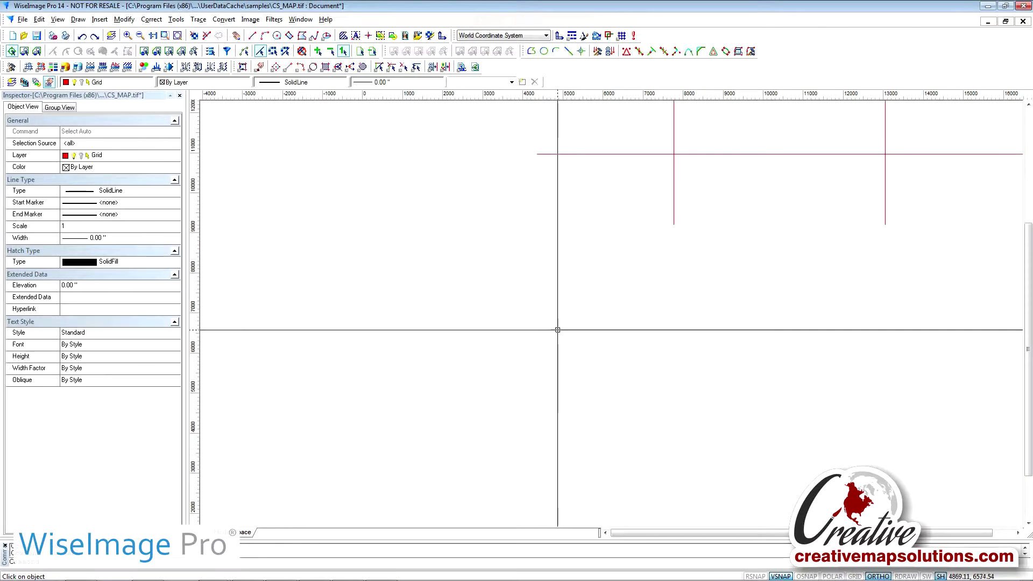
right_click(556, 330)
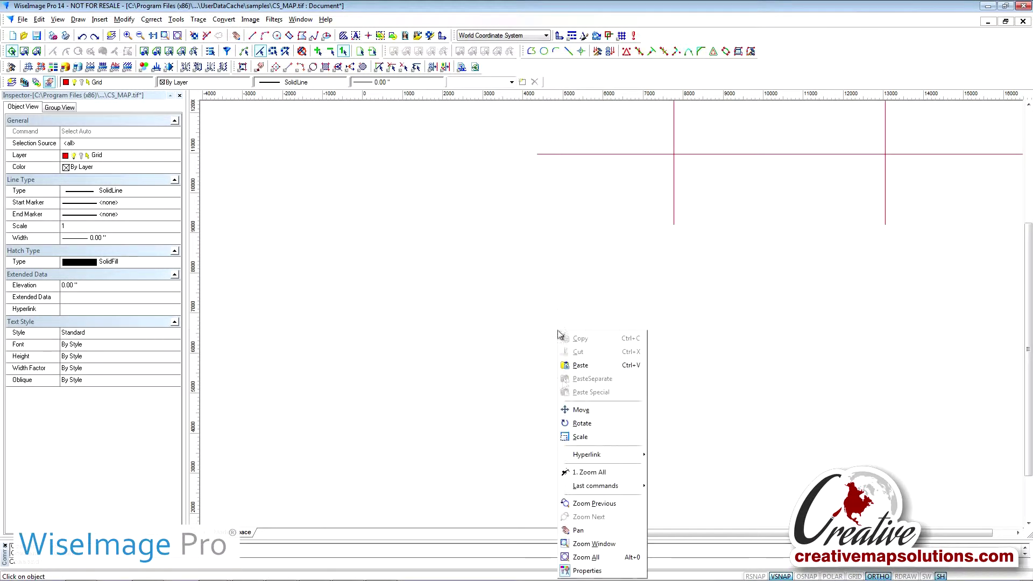
click(600, 563)
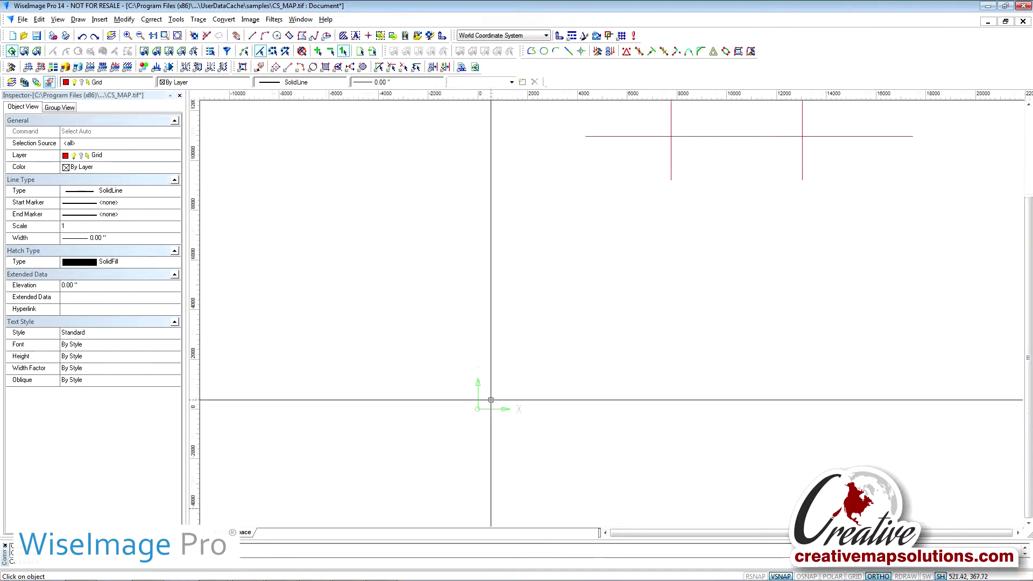
scroll(477, 411, up, 10)
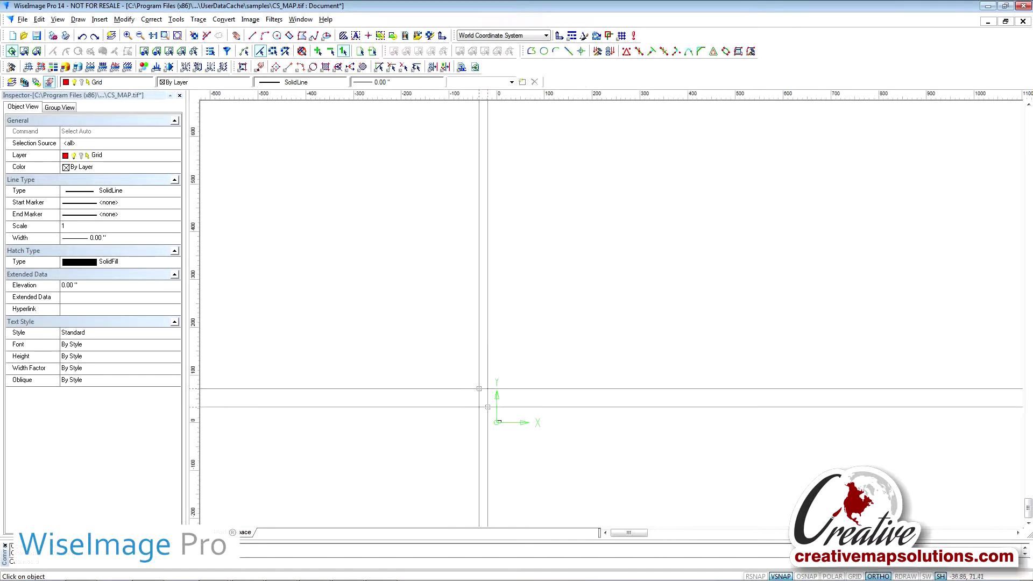
scroll(508, 445, up, 8)
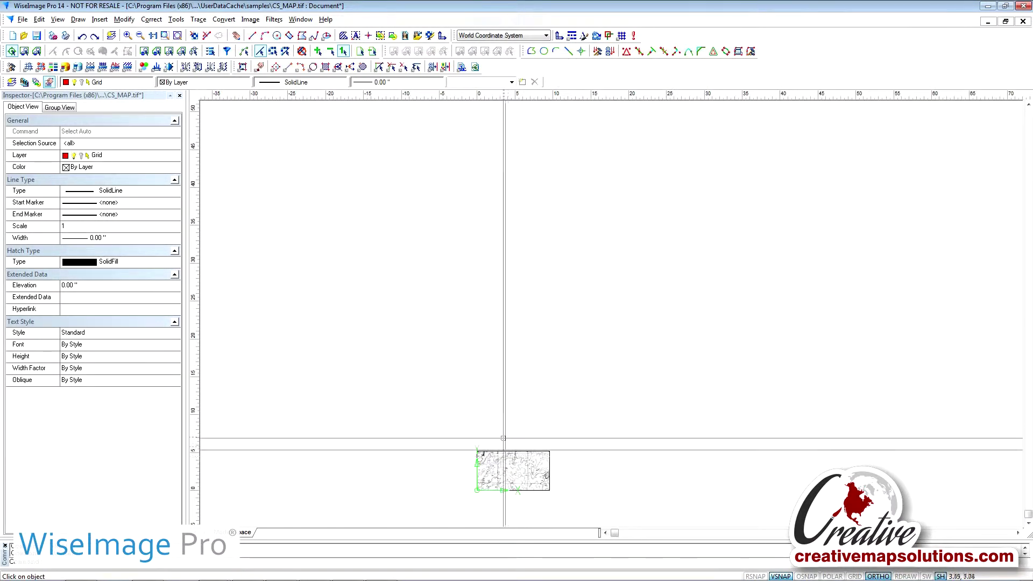
click(518, 455)
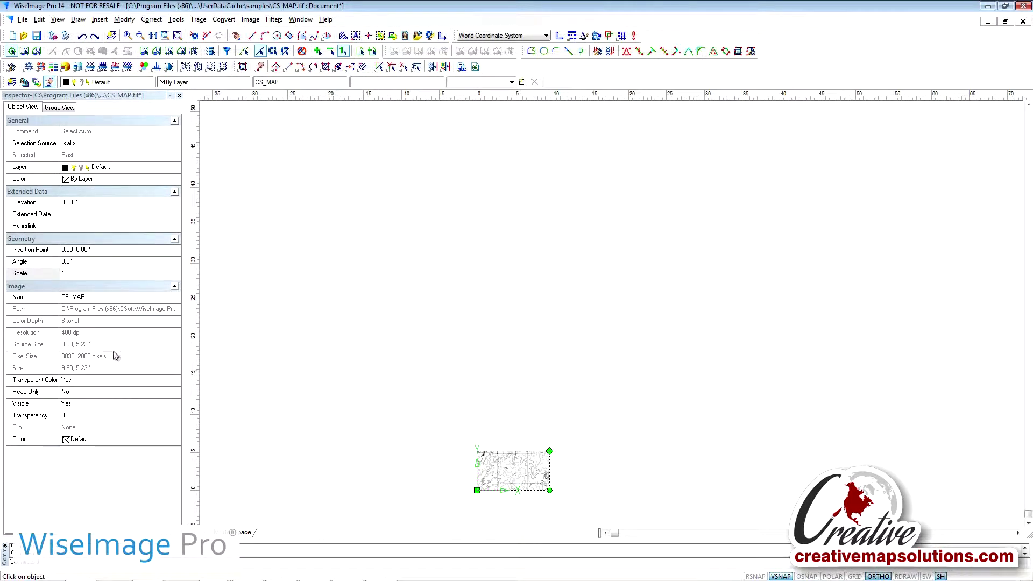
click(70, 273)
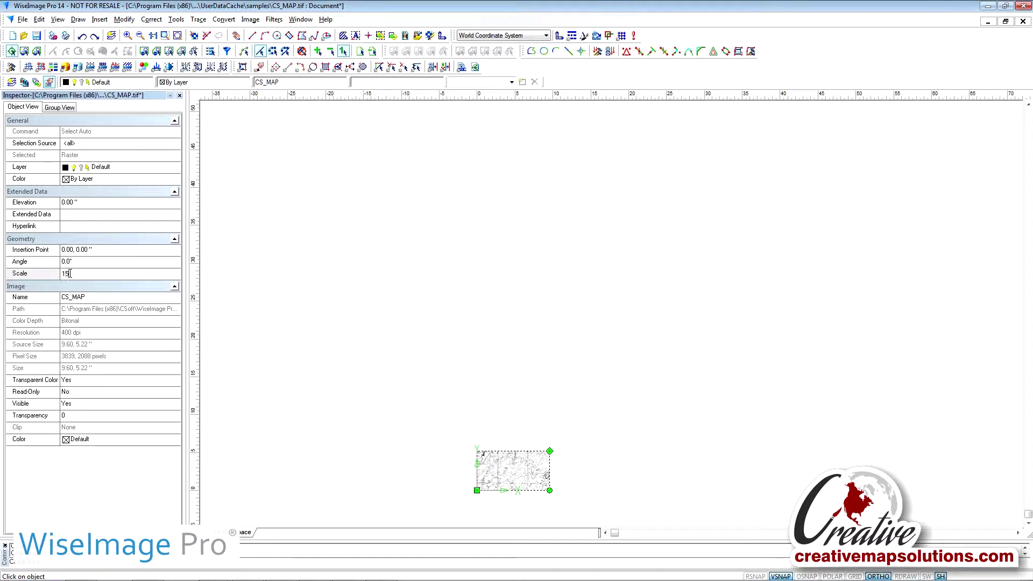
text(1500)
key(Return)
right_click(549, 312)
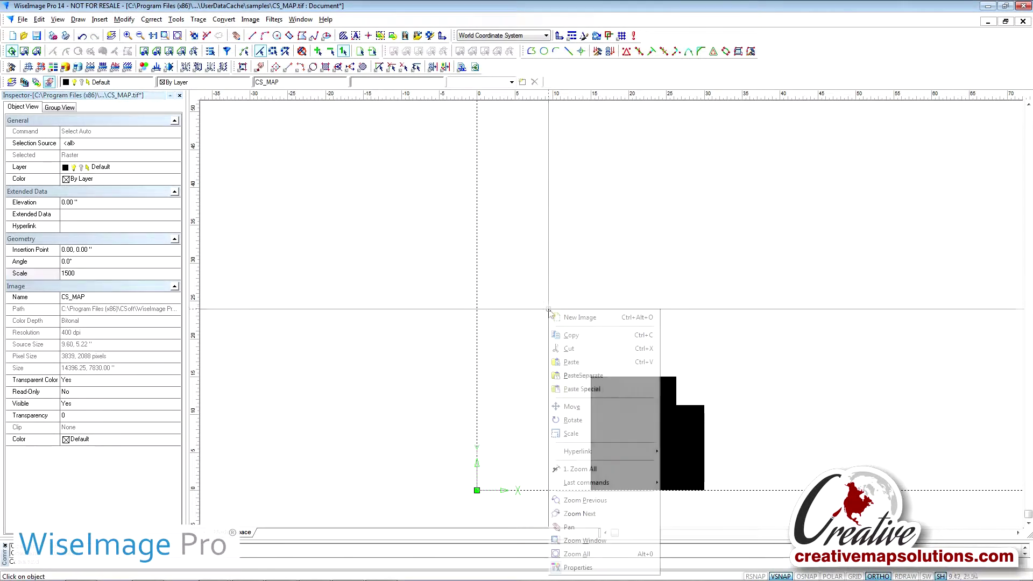
click(596, 555)
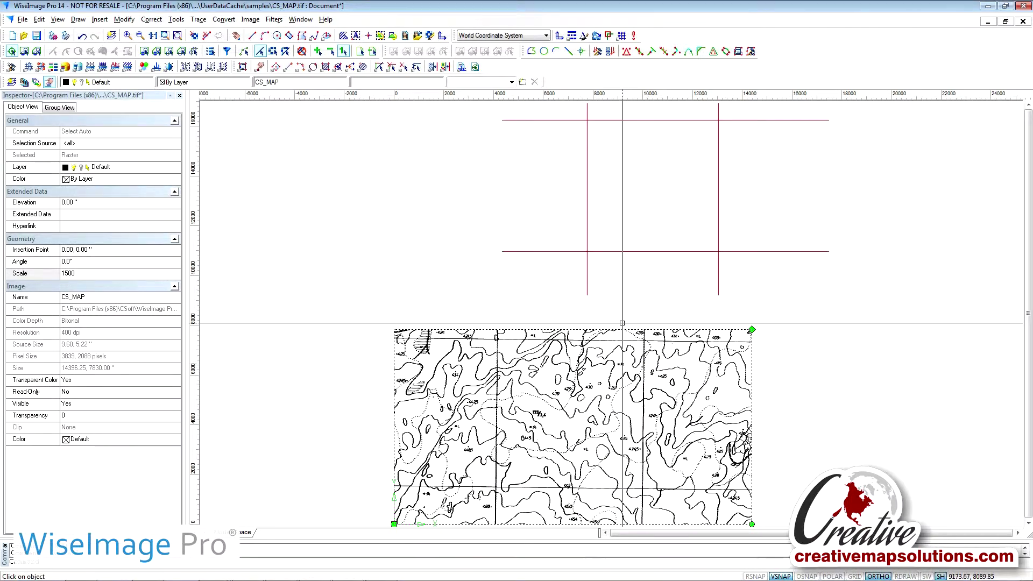
Step: Drag the CS_MAP scan up over the red grid, placing its insertion point at 3188.68, 9651.99
drag(618, 327, 696, 182)
scroll(638, 295, up, 3)
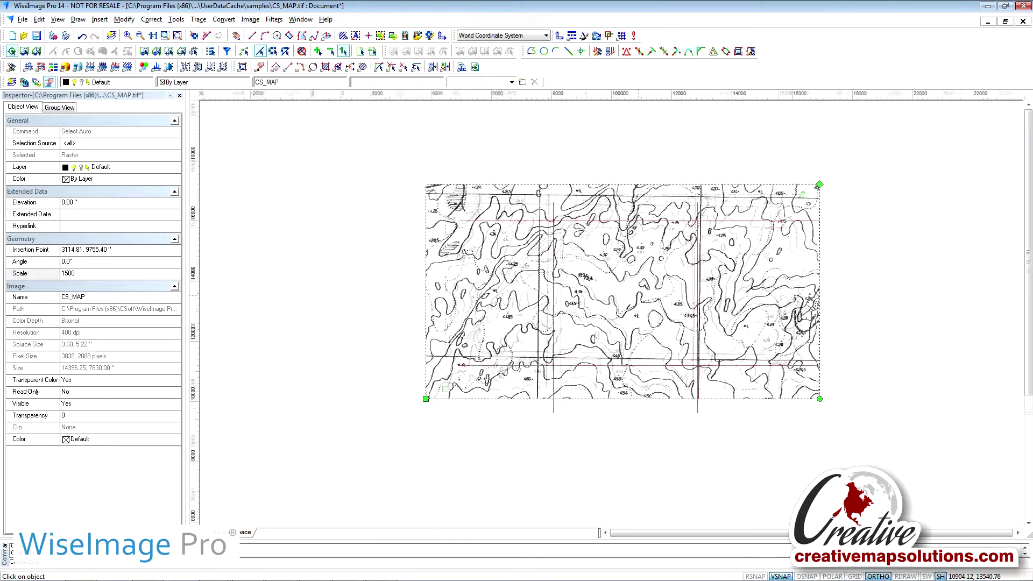
key(Escape)
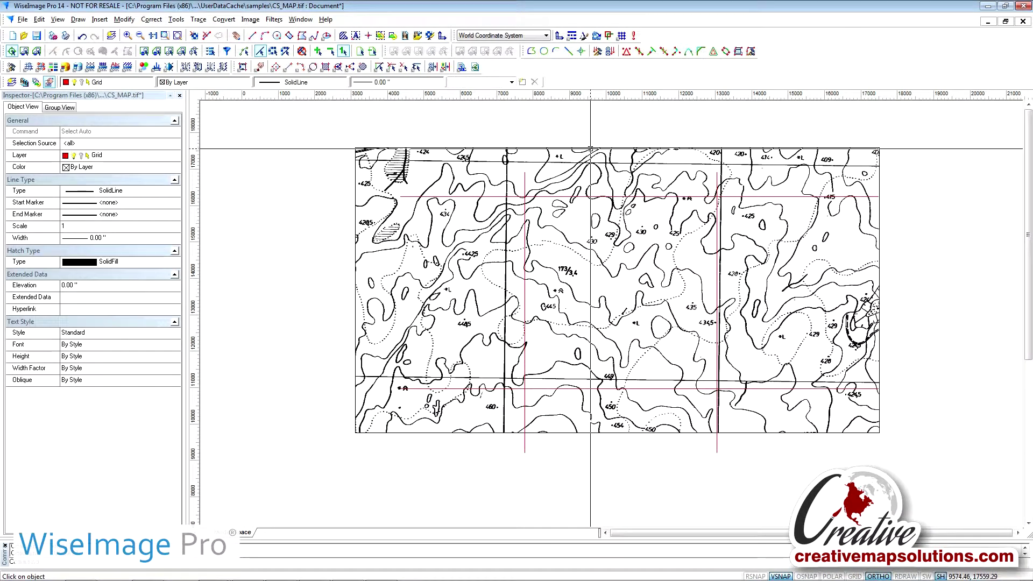
click(591, 149)
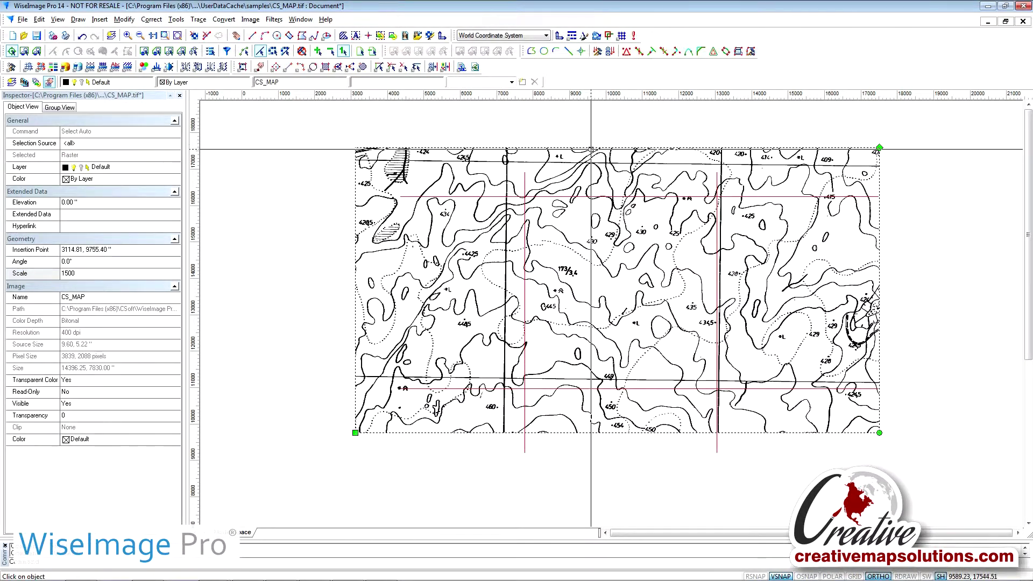
drag(593, 153, 594, 153)
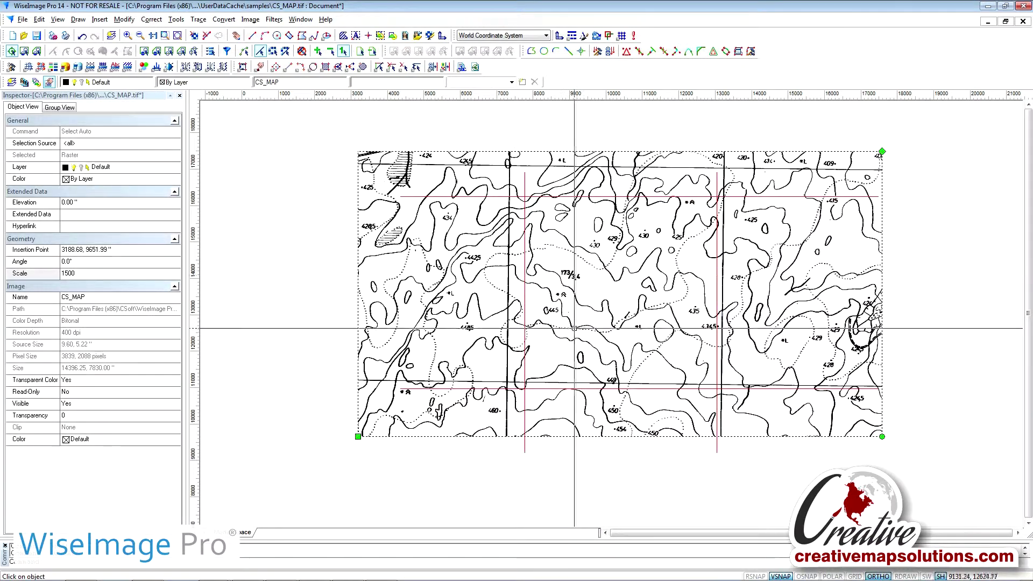
scroll(567, 257, up, 2)
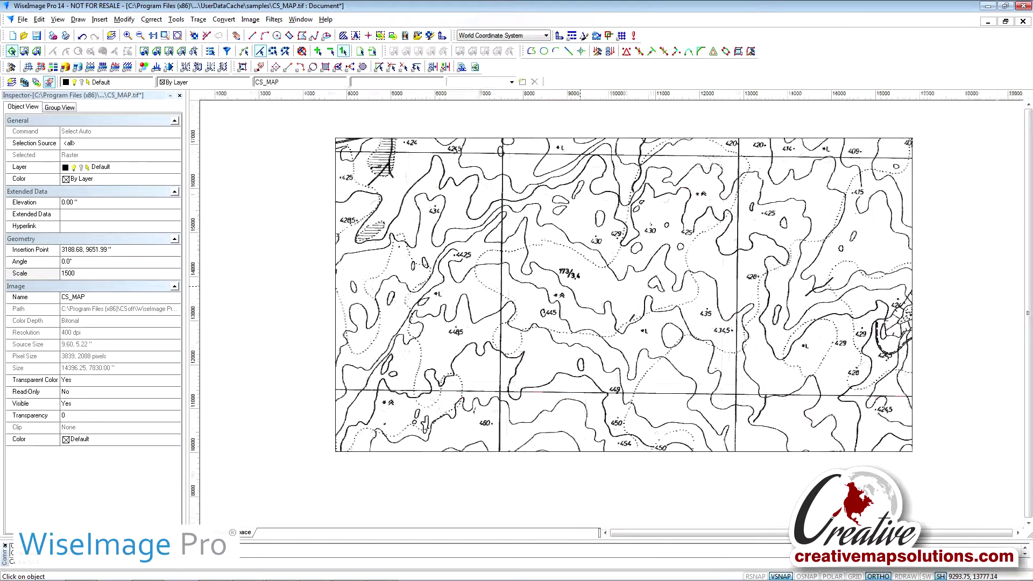
middle_drag(565, 244, 522, 310)
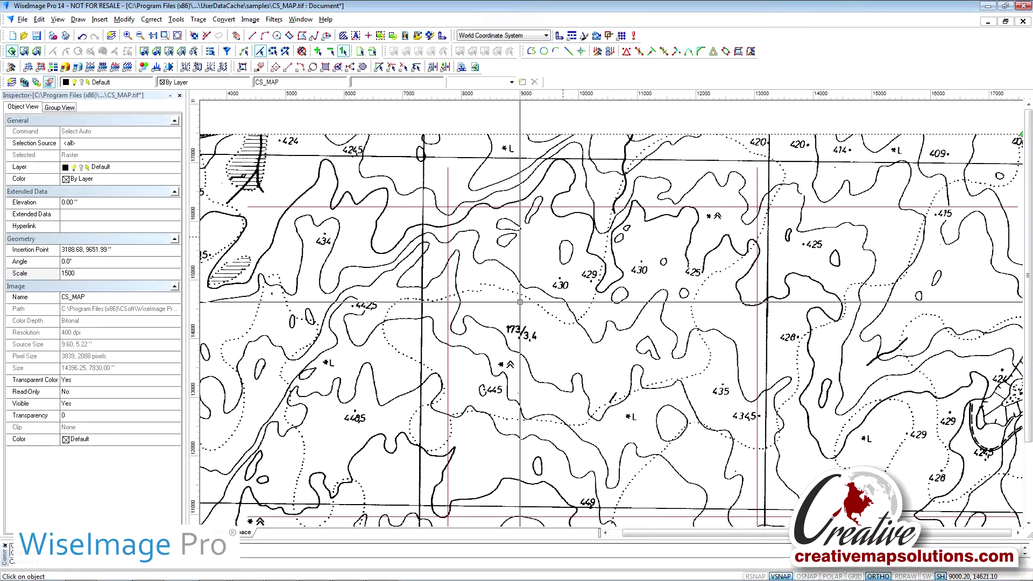
Step: Open Image > Calibration and delete the four leftover points Point00–Point03
click(250, 20)
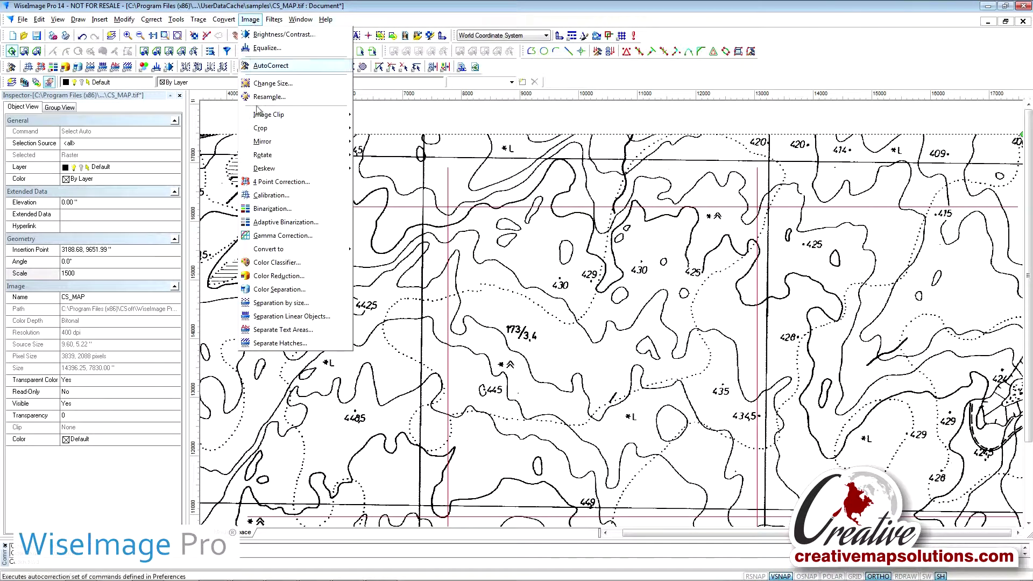
click(295, 196)
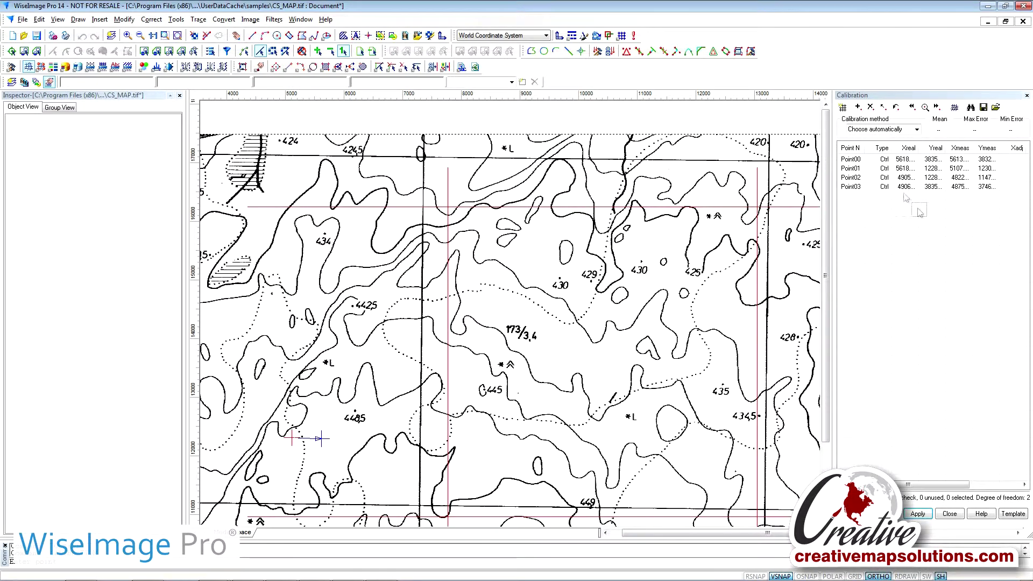
drag(920, 211, 886, 166)
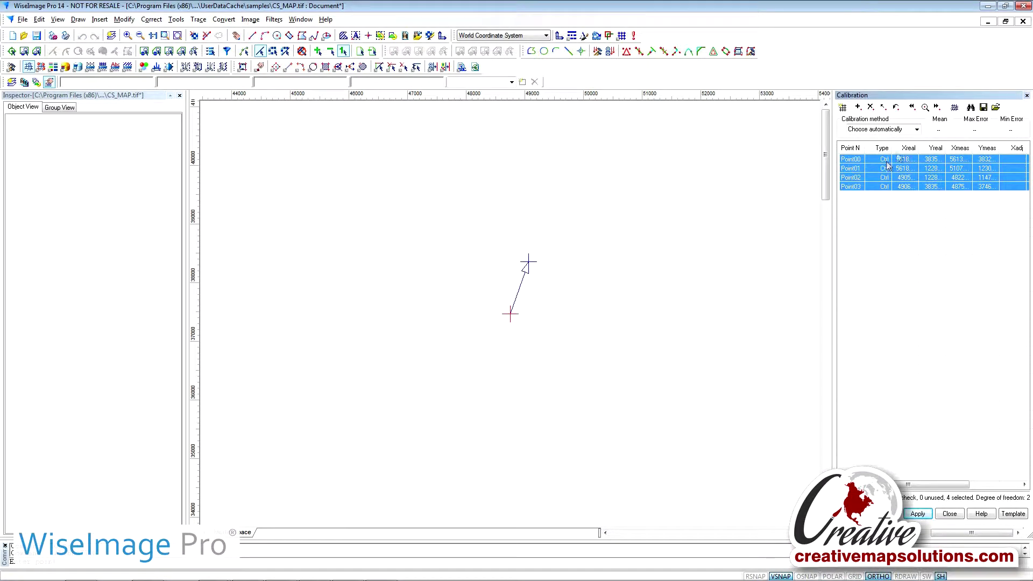
click(871, 108)
right_click(573, 343)
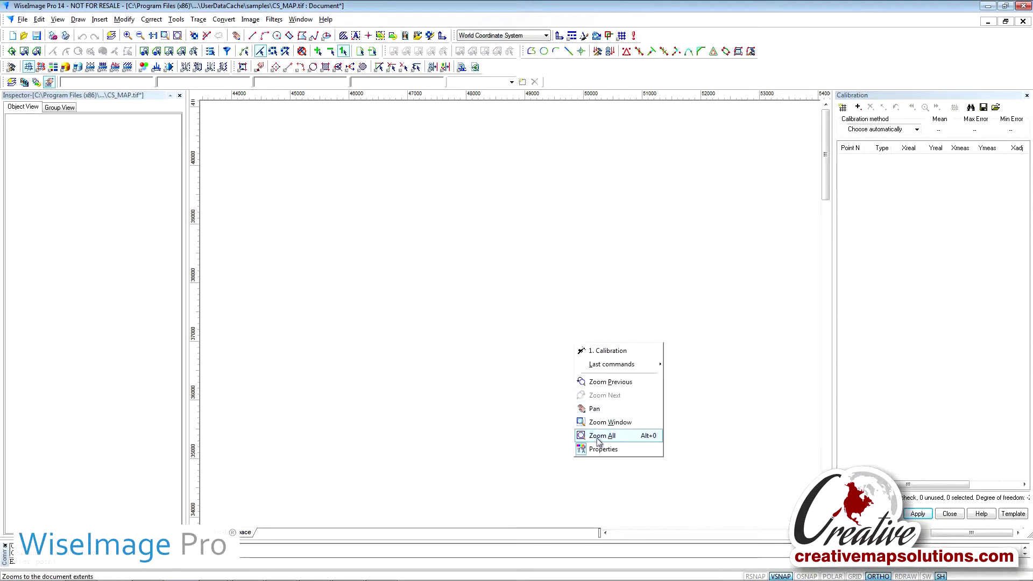
click(599, 439)
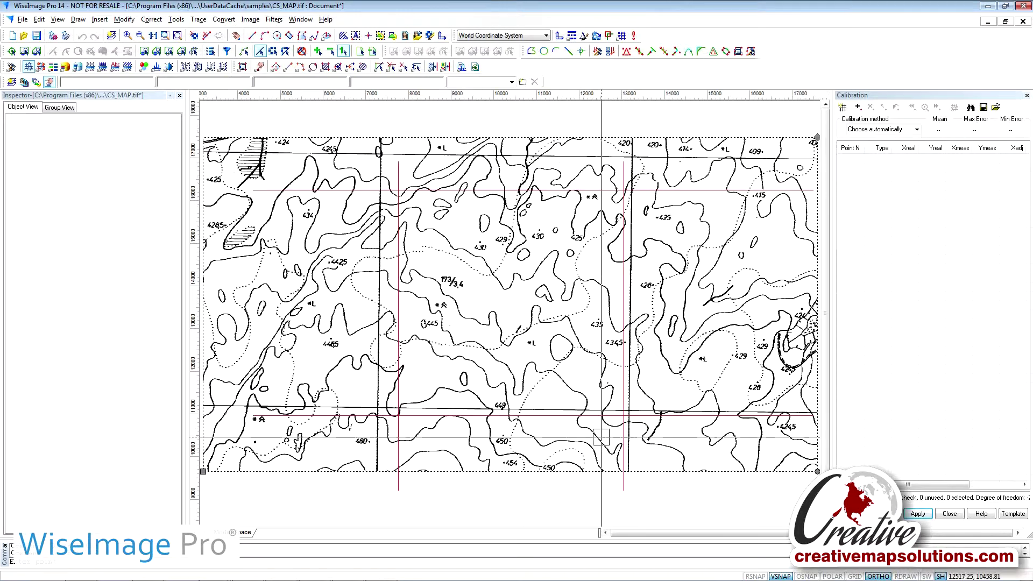
Step: Add Point00, pairing a real grid intersection (Intersection snap) with its scanned crossing
click(859, 108)
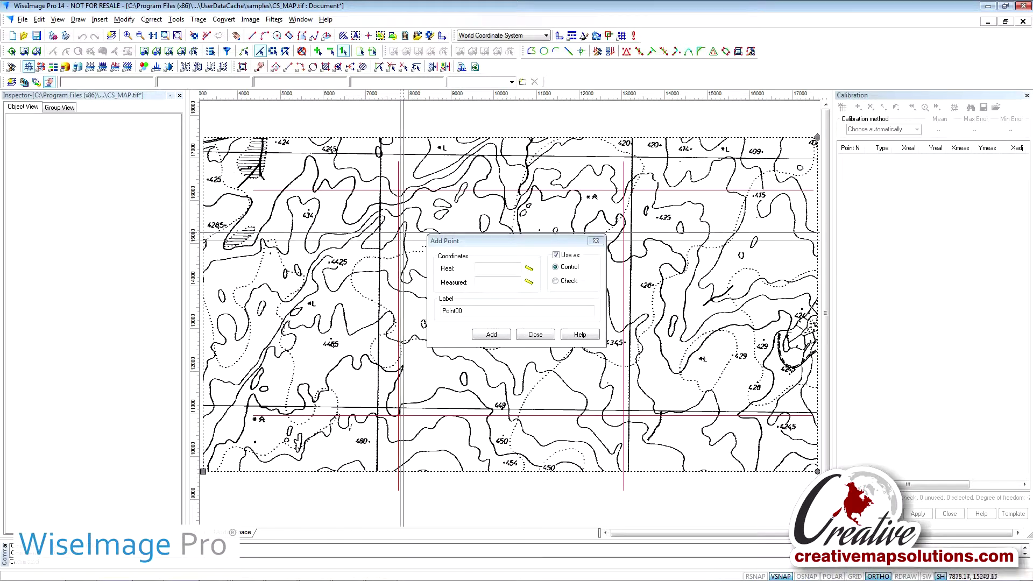
scroll(375, 262, up, 3)
scroll(375, 262, up, 2)
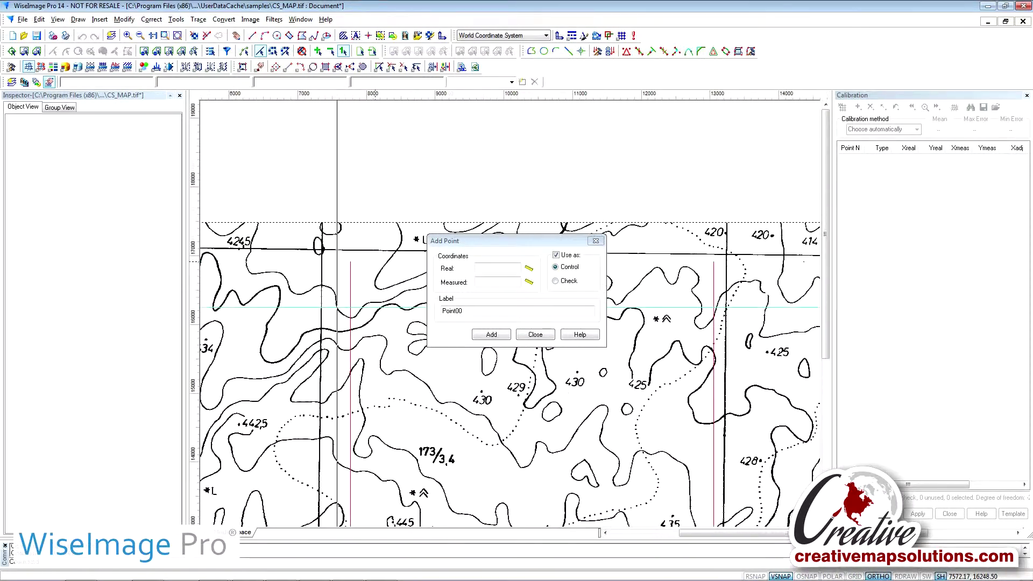
click(530, 270)
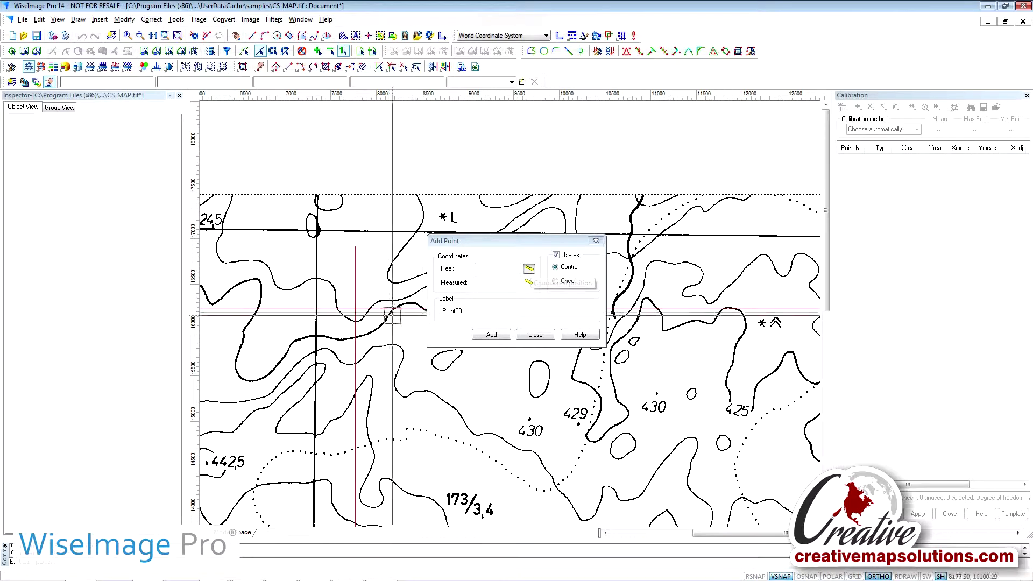
right_click(355, 308)
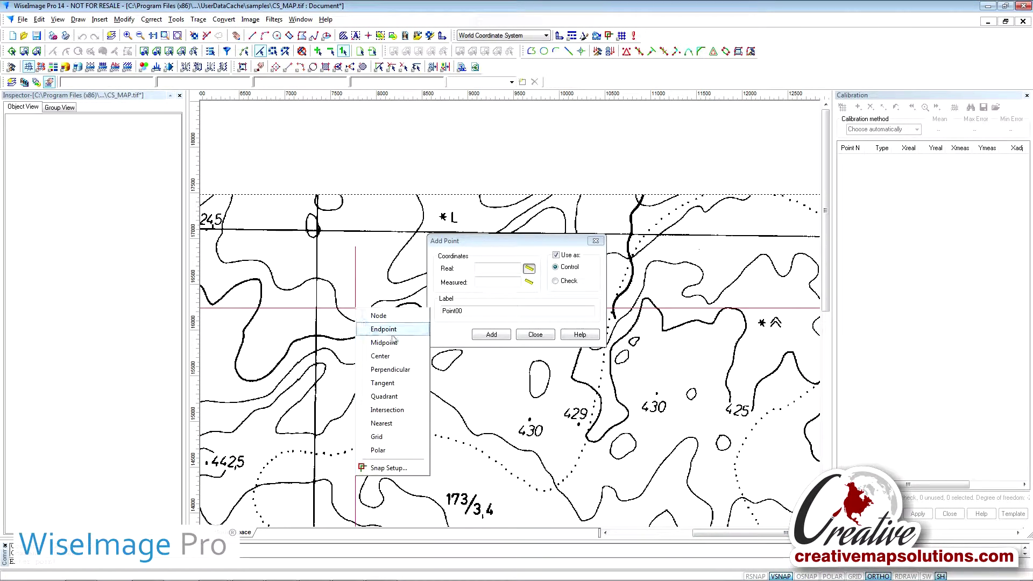
click(386, 410)
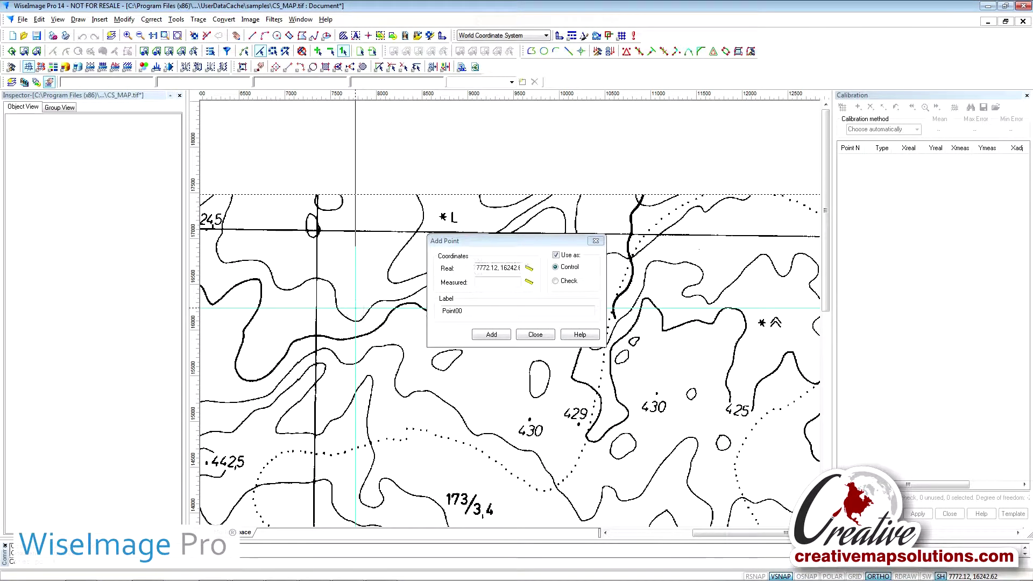
click(530, 282)
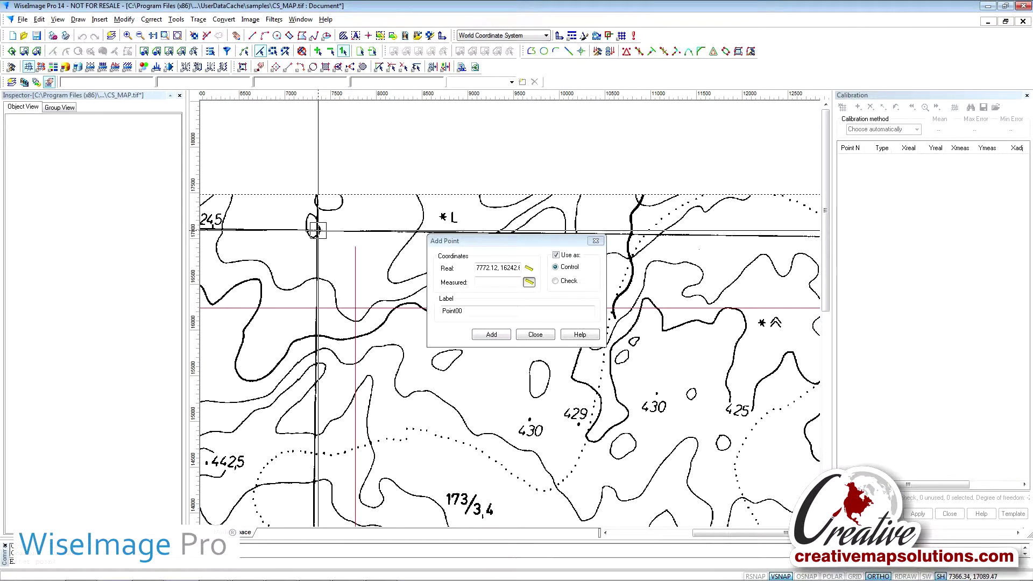
scroll(318, 230, up, 3)
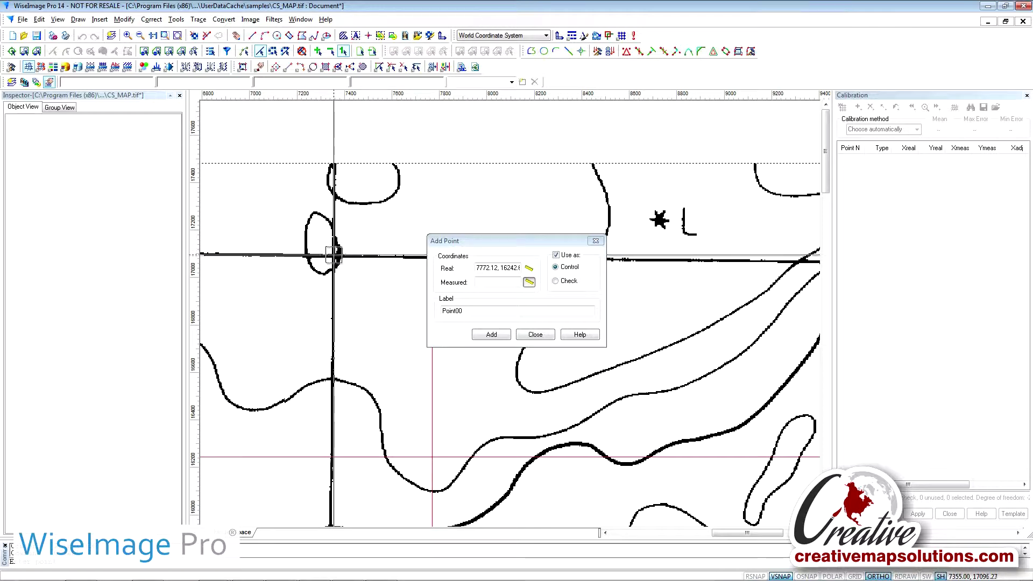
click(333, 255)
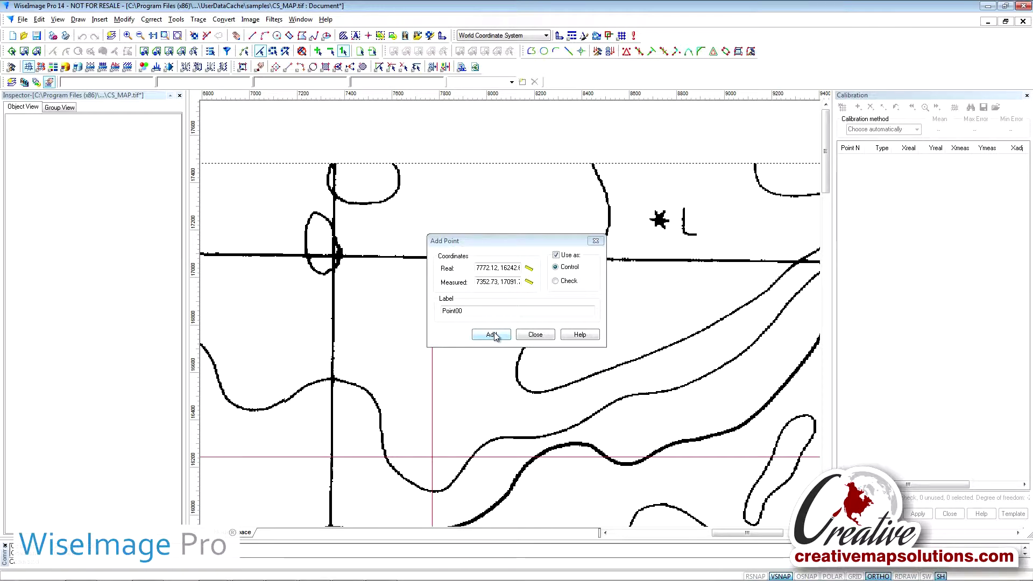
click(494, 333)
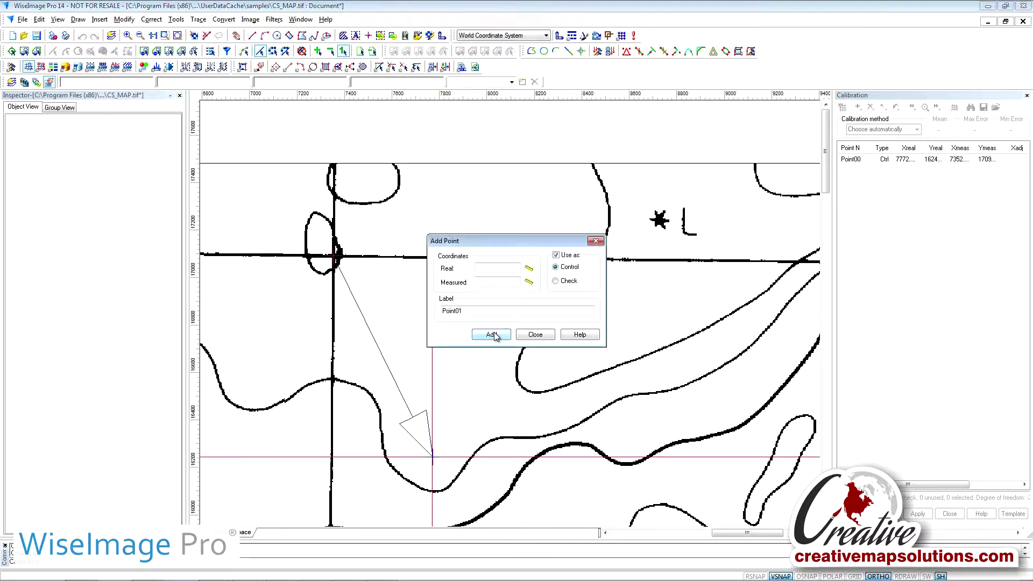
Step: Add Point01 with real coordinates 7770.49, 10967.73, paired with its scanned grid crossing
click(505, 445)
scroll(505, 444, down, 6)
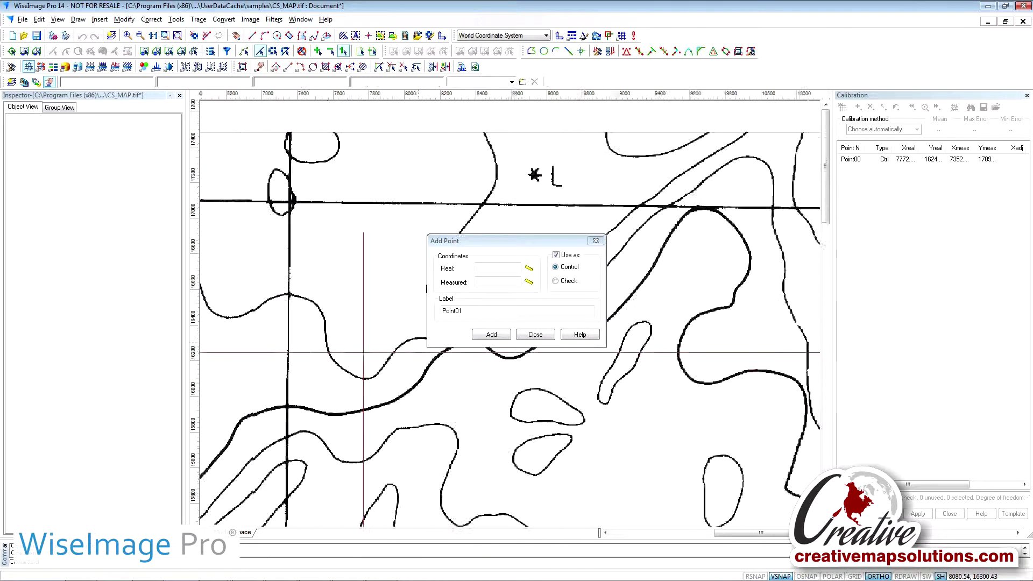
scroll(408, 390, down, 2)
scroll(372, 344, up, 5)
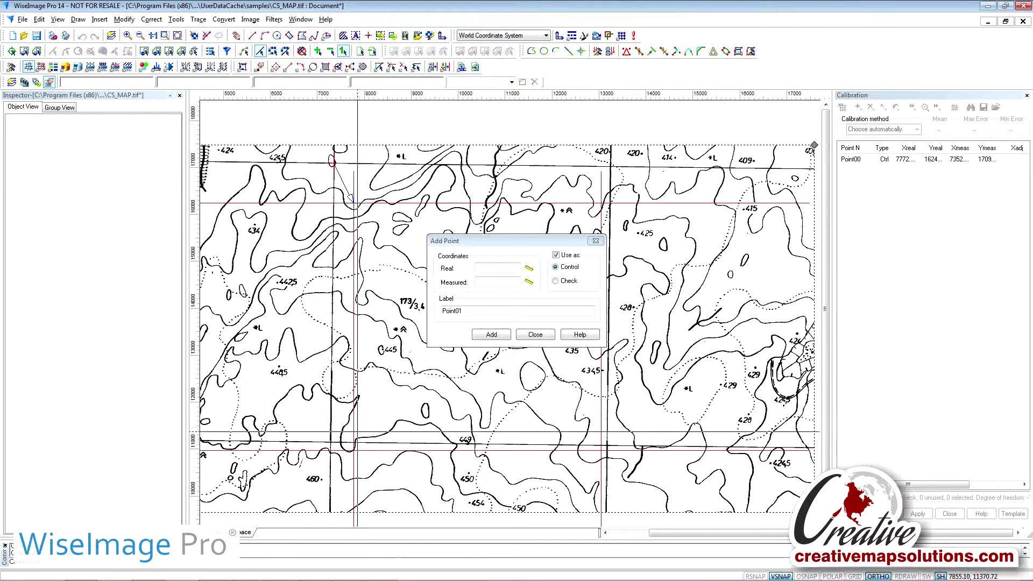
scroll(409, 344, up, 5)
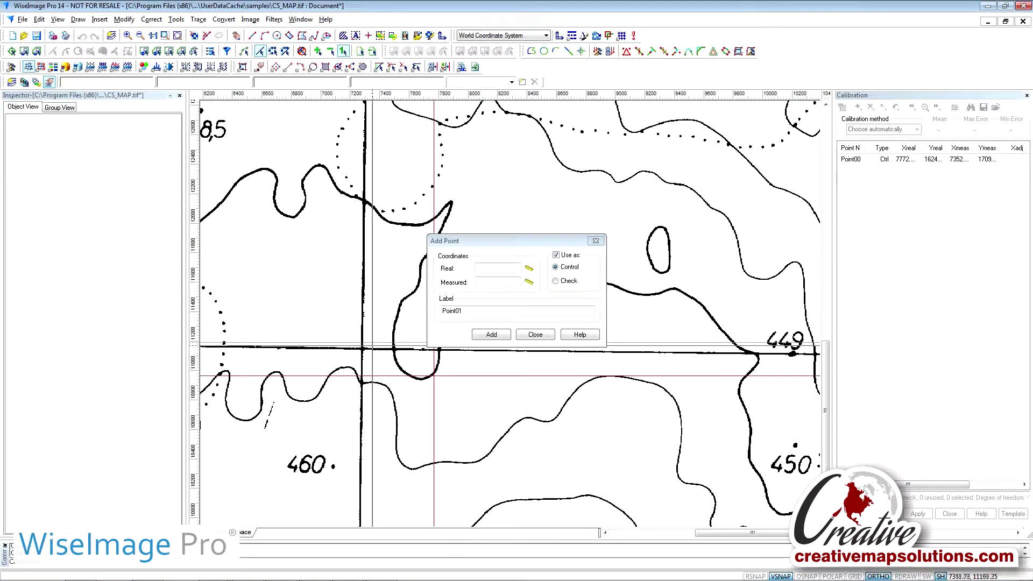
click(529, 282)
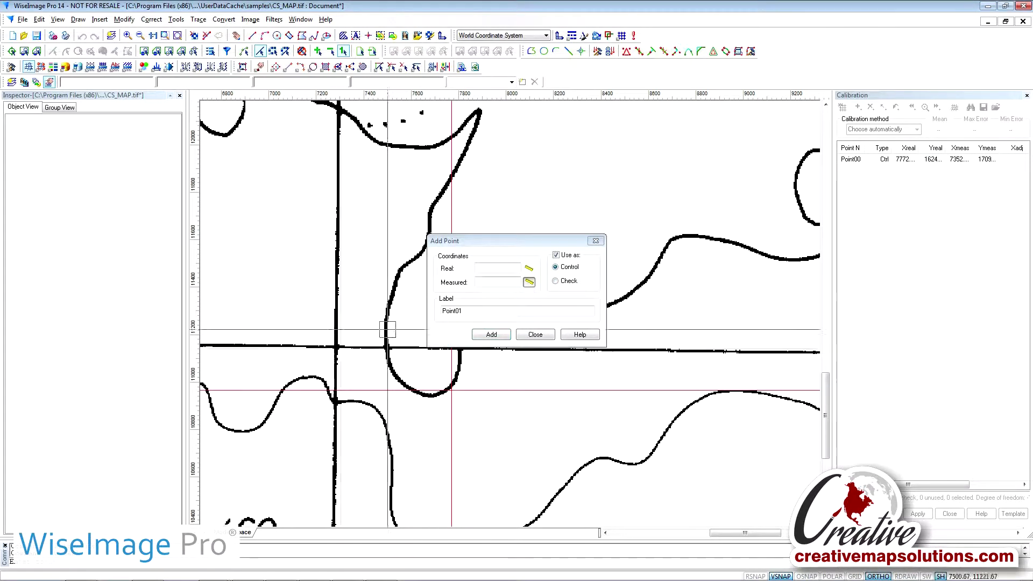
click(337, 347)
click(530, 268)
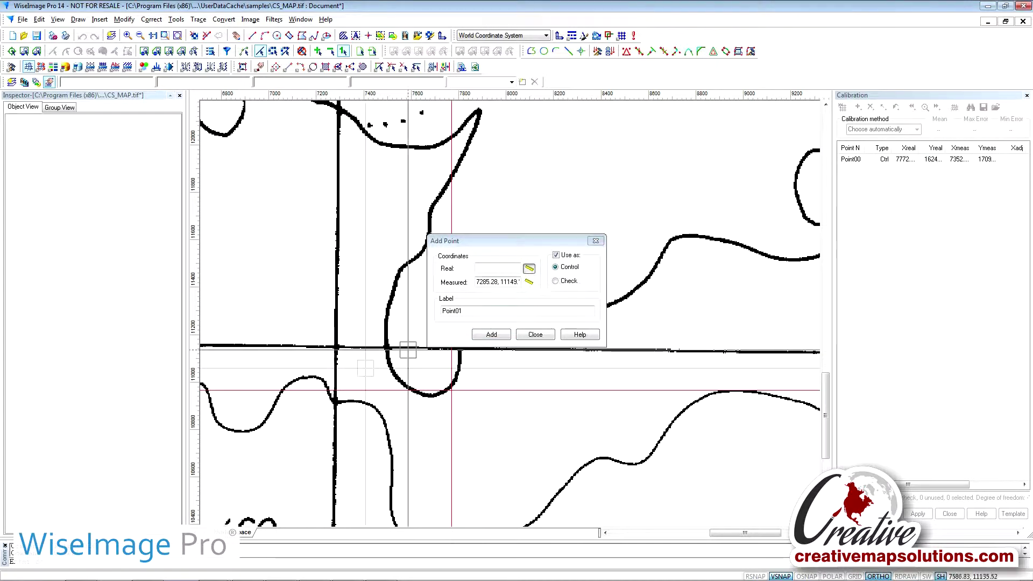
right_click(451, 390)
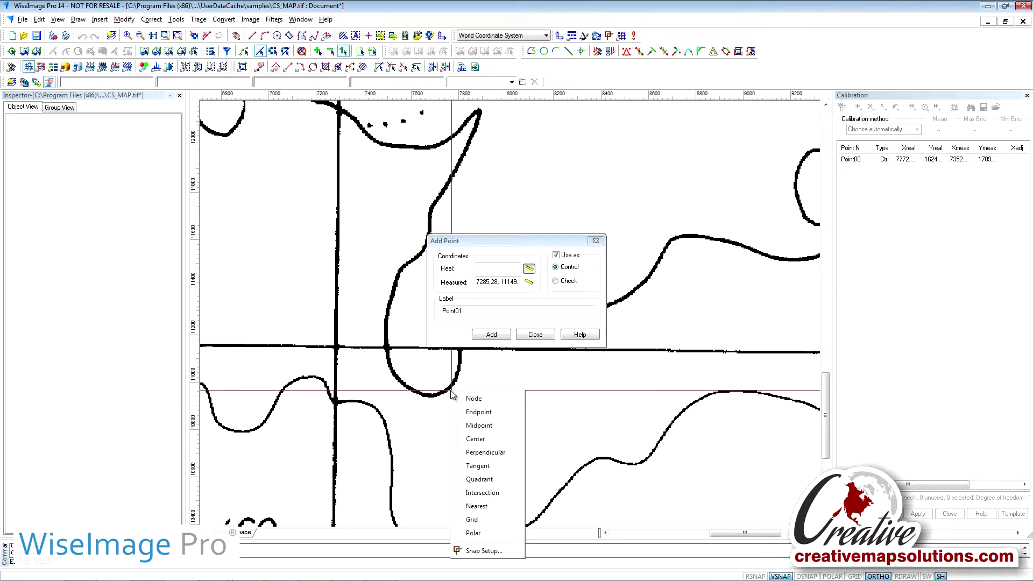
click(494, 493)
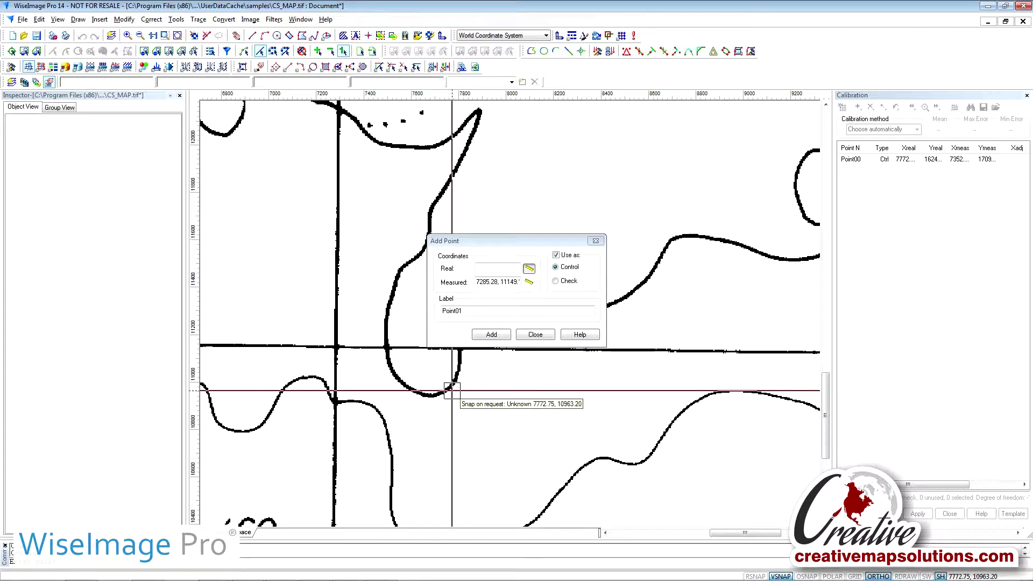
click(451, 390)
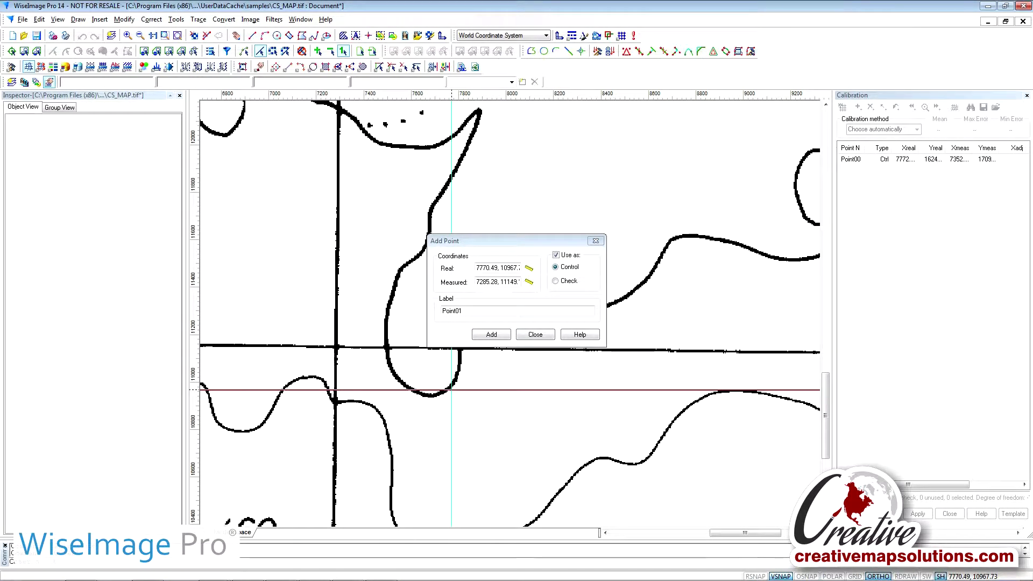
click(492, 334)
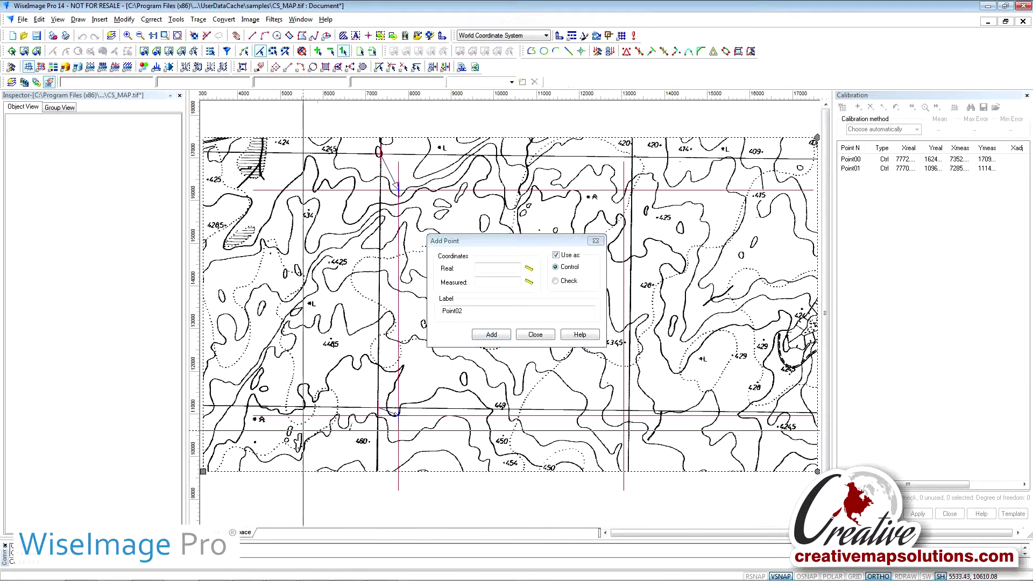
Step: Add Point02 pairing real 13050.38, 10966 with measured 13168.28, 11082 on the lower grid line
scroll(628, 416, up, 5)
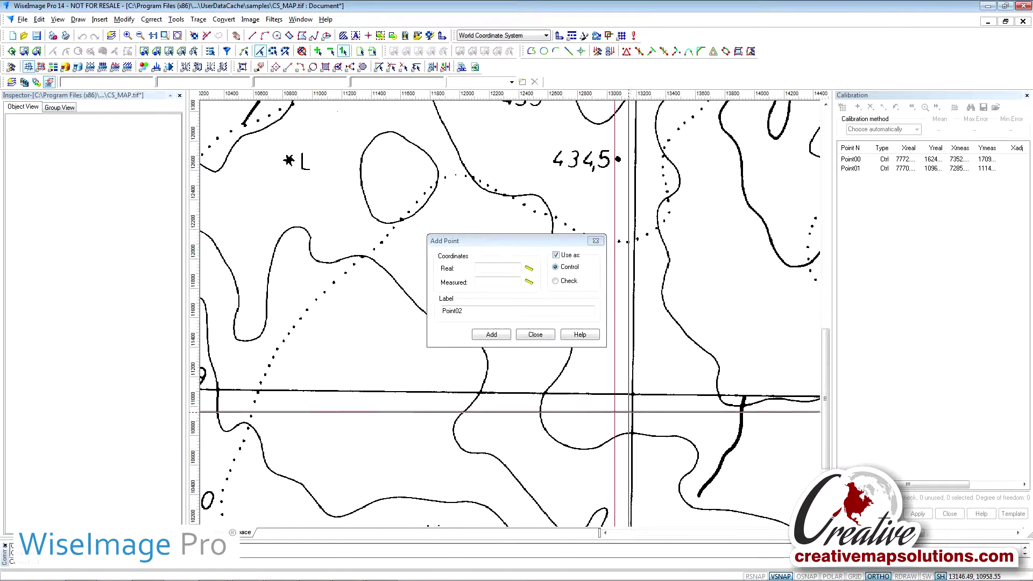
scroll(631, 411, up, 3)
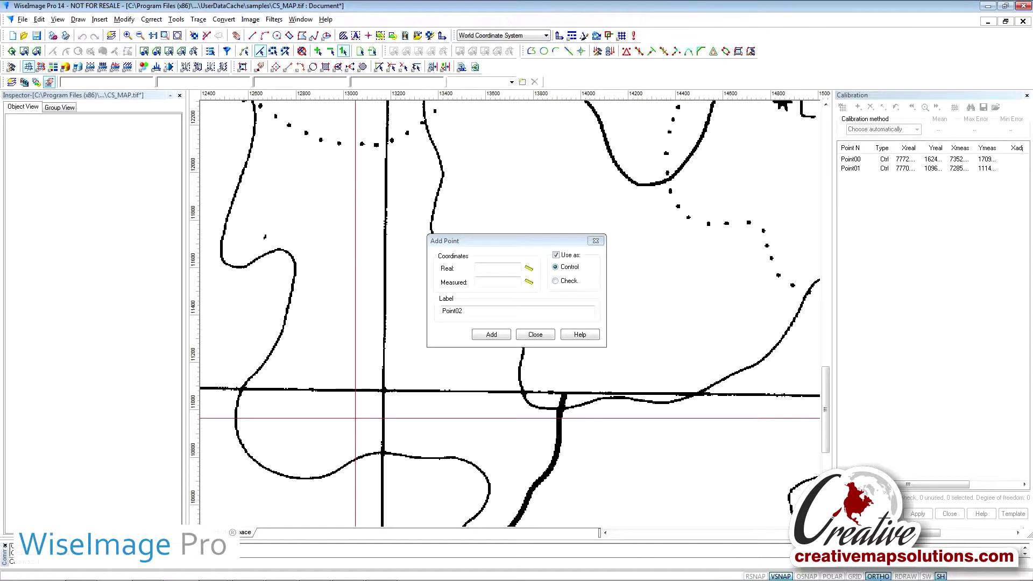
click(529, 269)
right_click(355, 417)
click(380, 348)
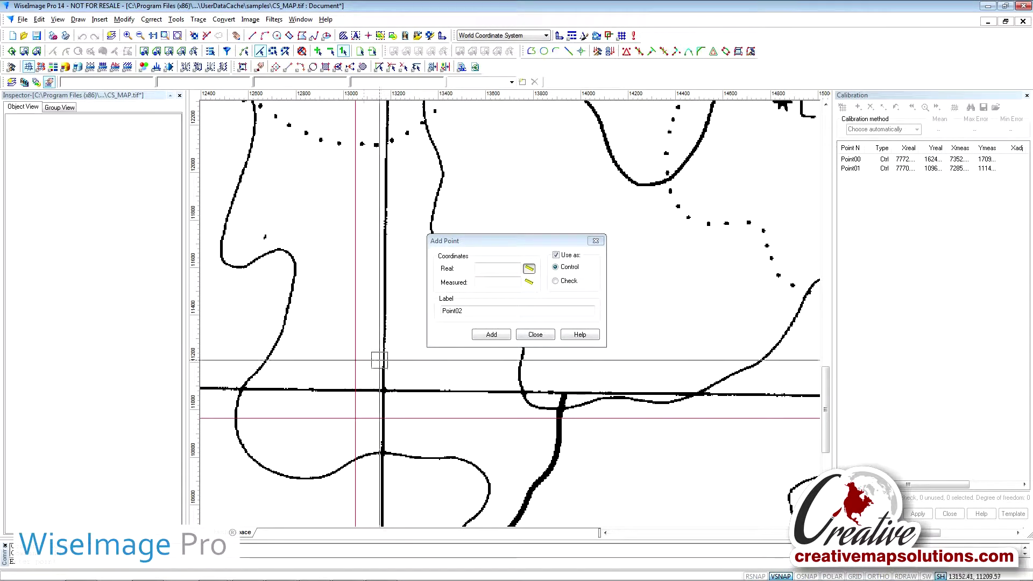
click(356, 418)
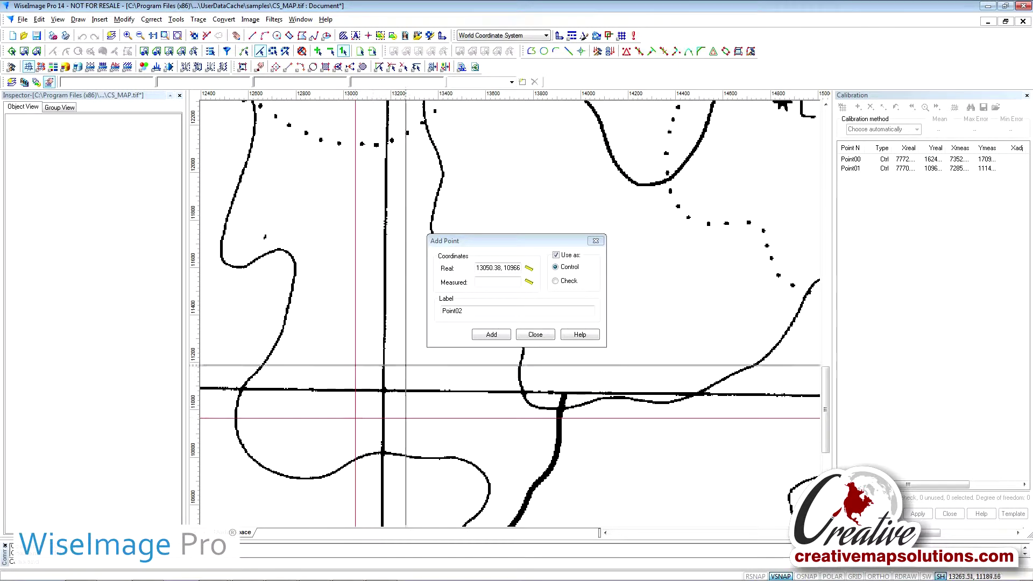
click(529, 283)
click(384, 390)
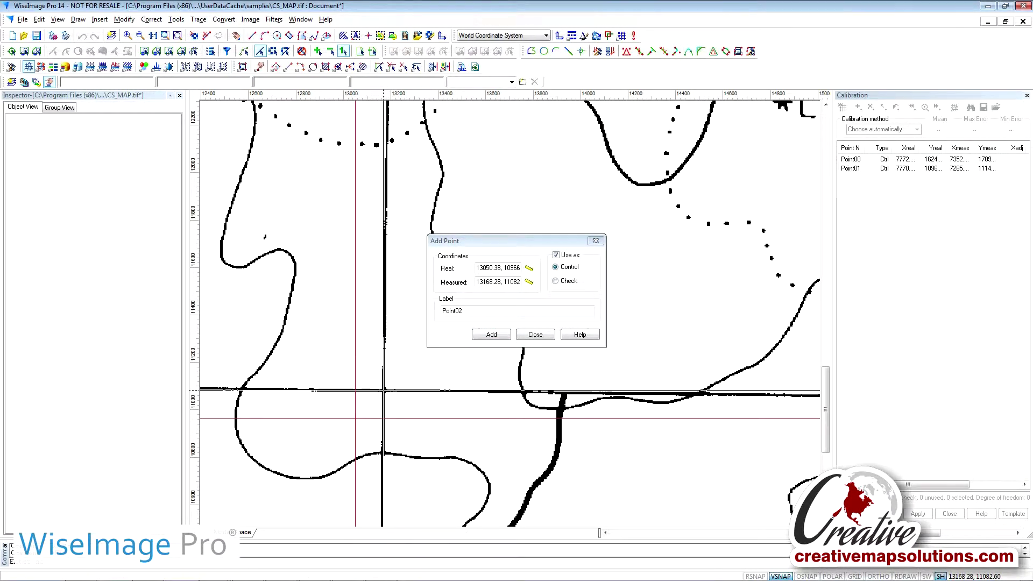
click(492, 335)
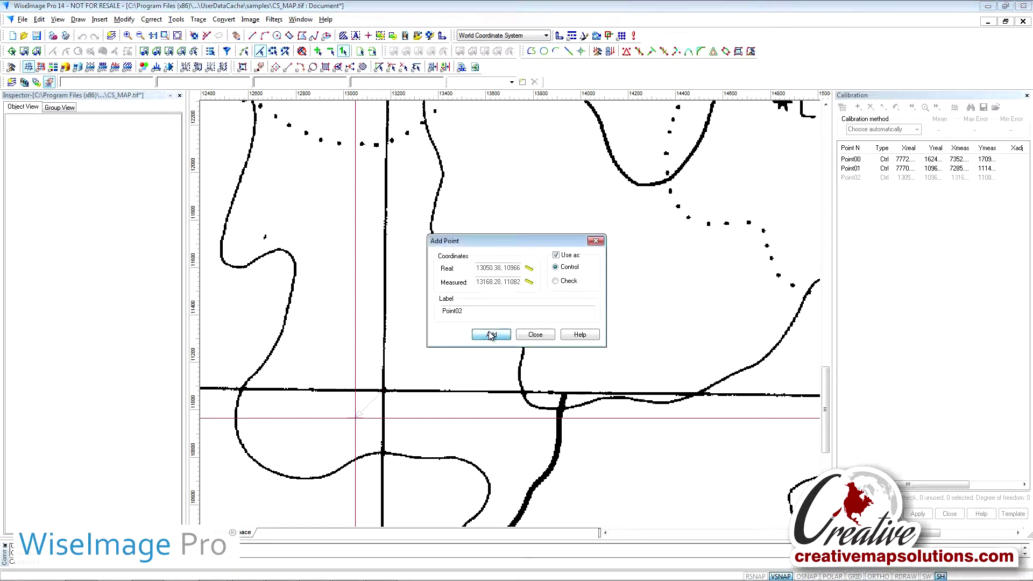
Step: Add Point03 at the top-right grid crossing and close the Add Point dialog
right_click(599, 380)
key(Escape)
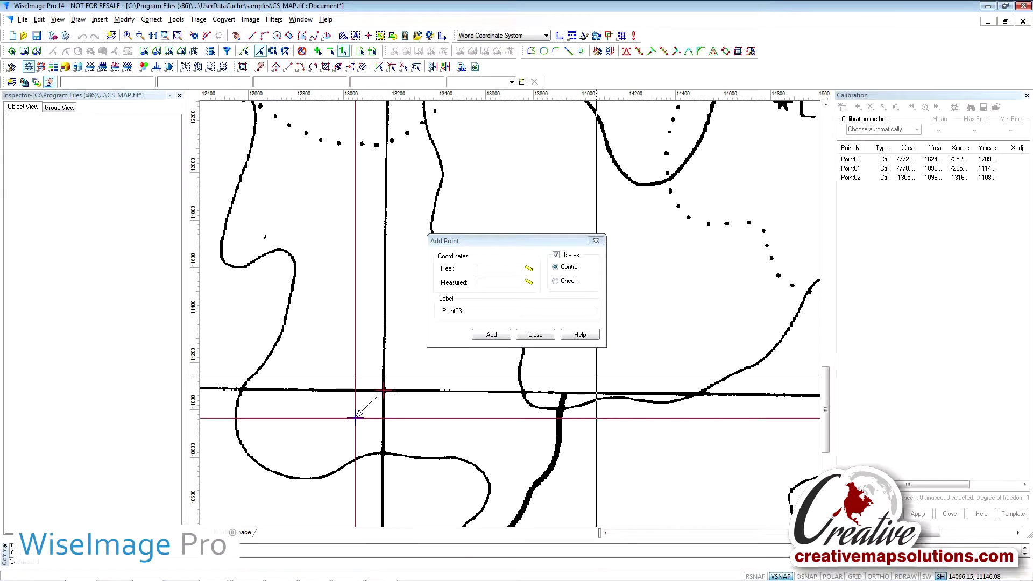
scroll(359, 414, down, 3)
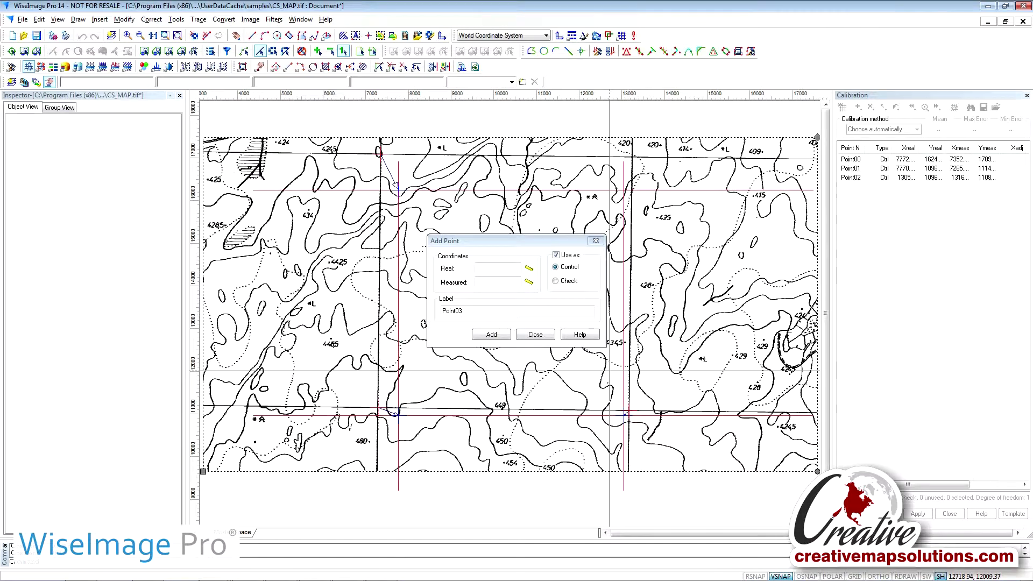
scroll(696, 402, up, 8)
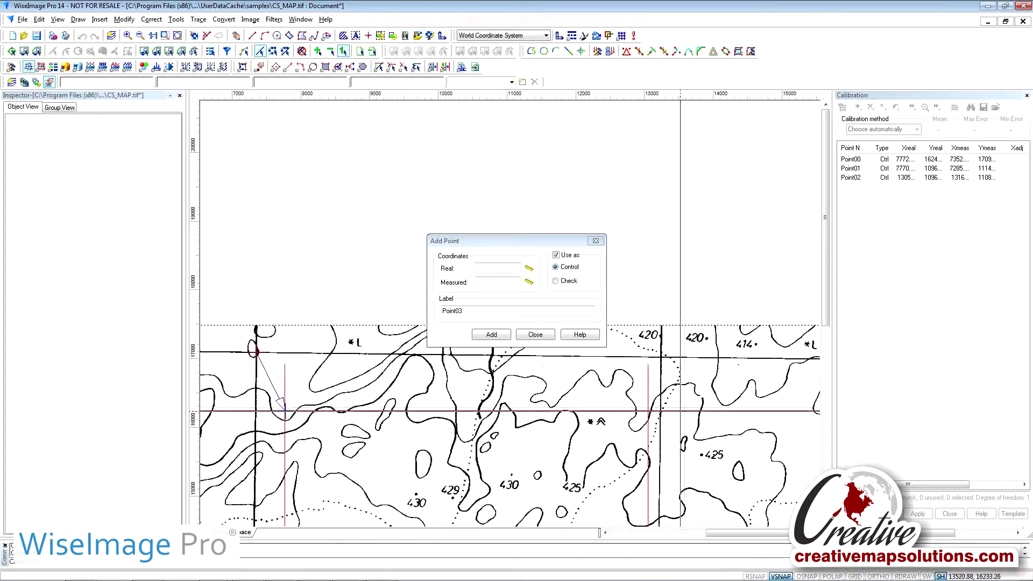
middle_drag(547, 403, 652, 423)
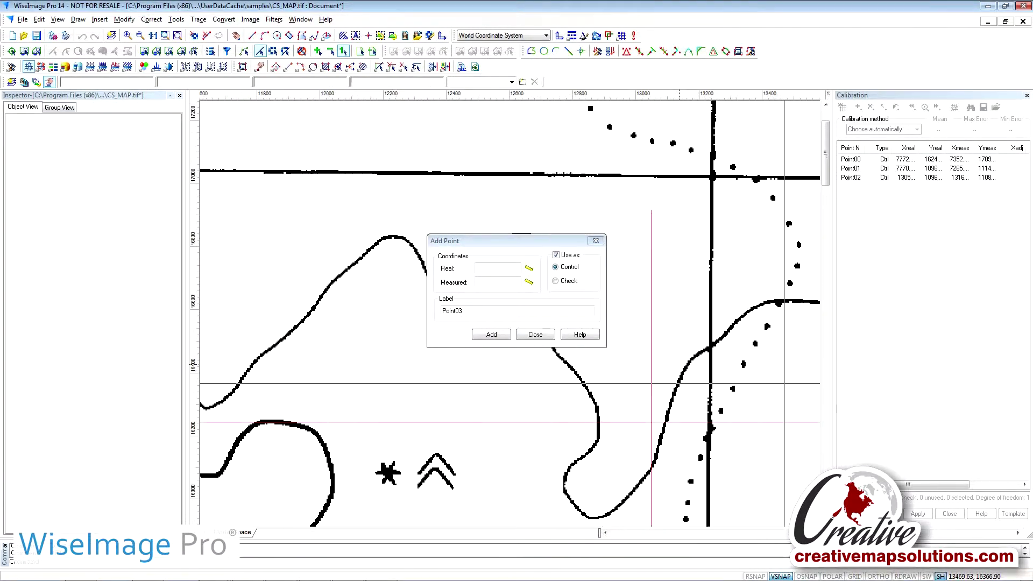
click(529, 283)
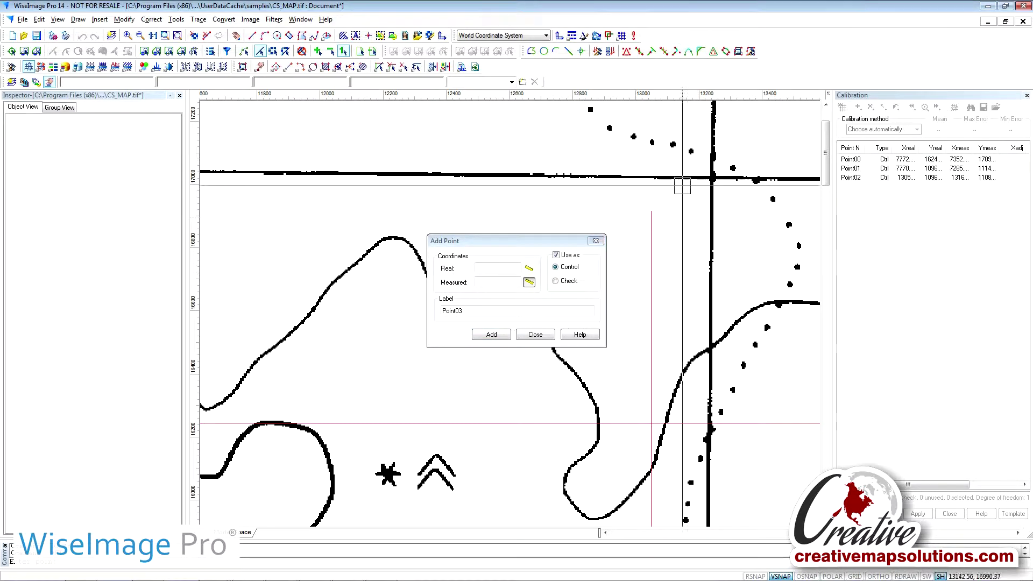
click(712, 177)
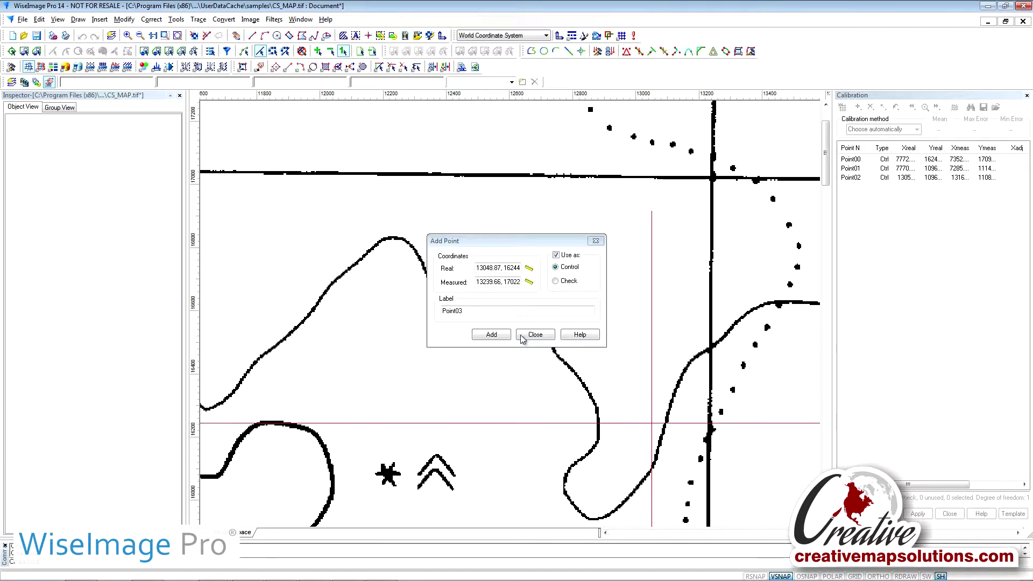
click(489, 335)
scroll(496, 373, down, 6)
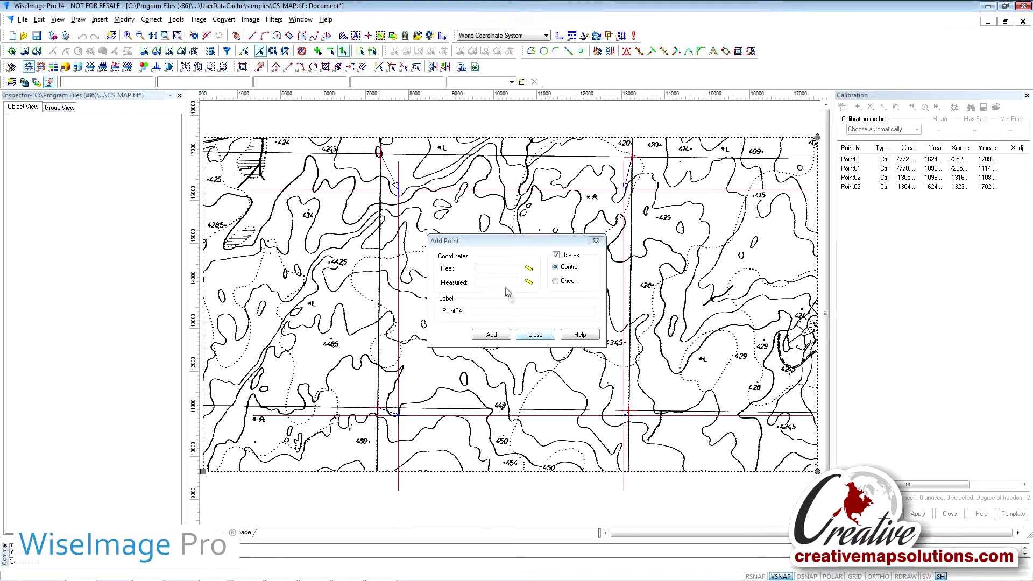
click(535, 335)
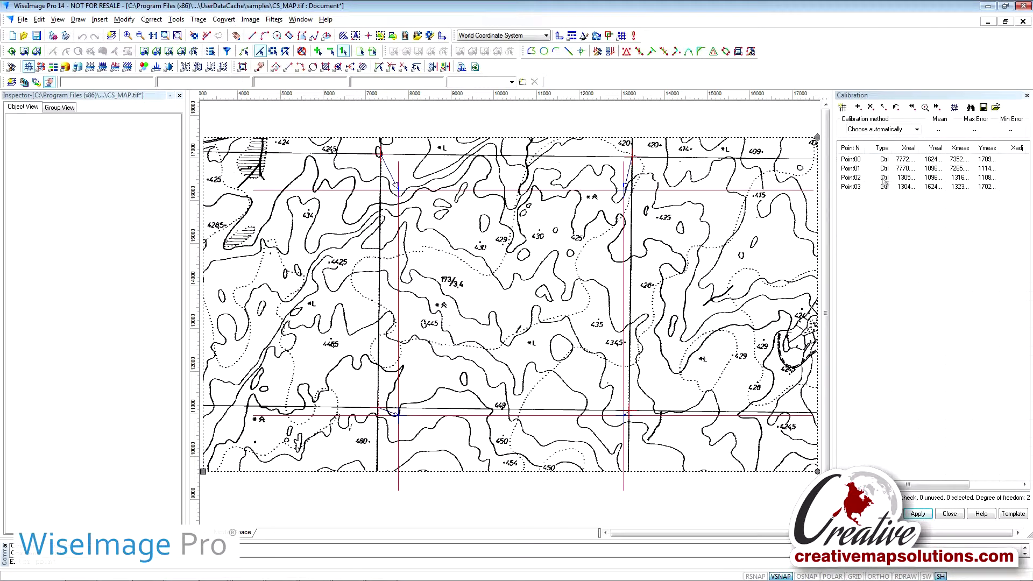
Step: Keep the calibration method on Choose automatically and apply the four-point calibration
click(917, 131)
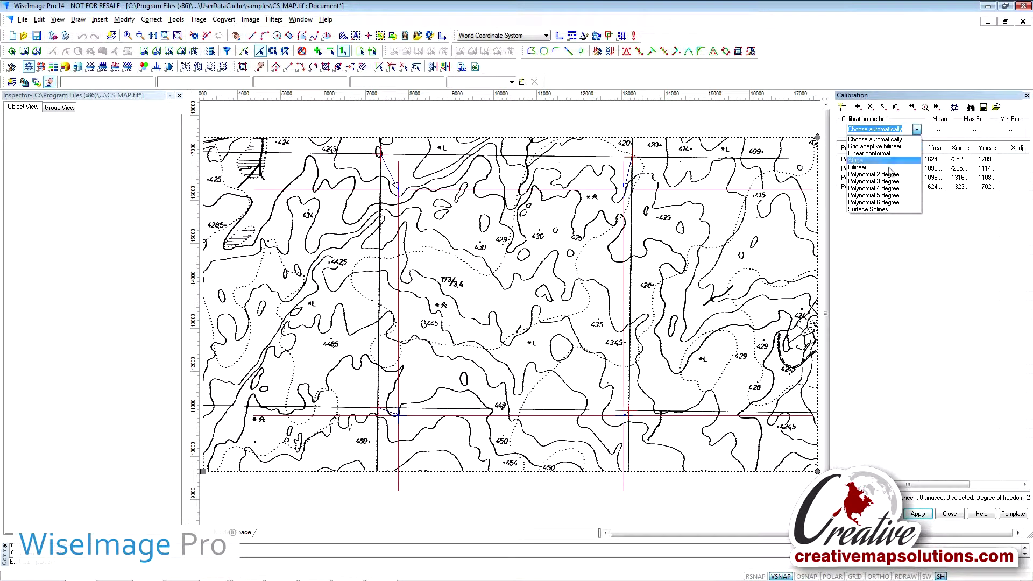
click(883, 139)
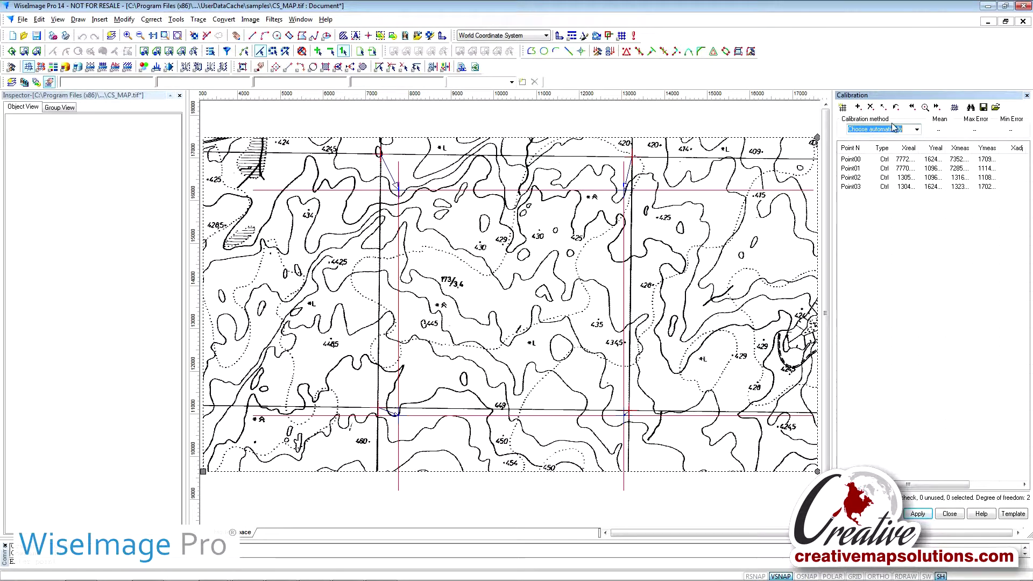
click(918, 514)
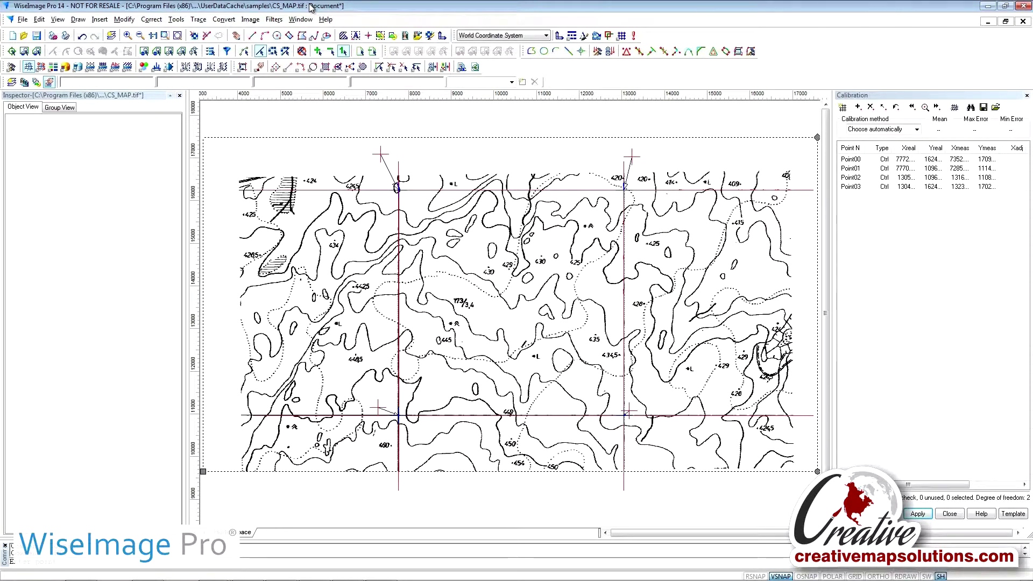
click(178, 20)
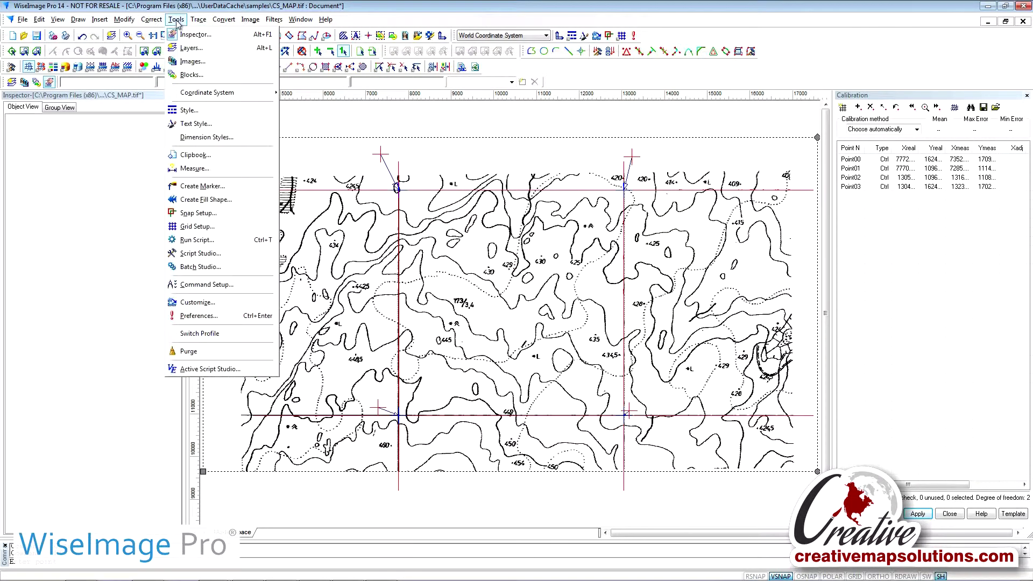
Step: Open Tools > Preferences and expand GIS to show Use World File and Use TAF File
click(199, 316)
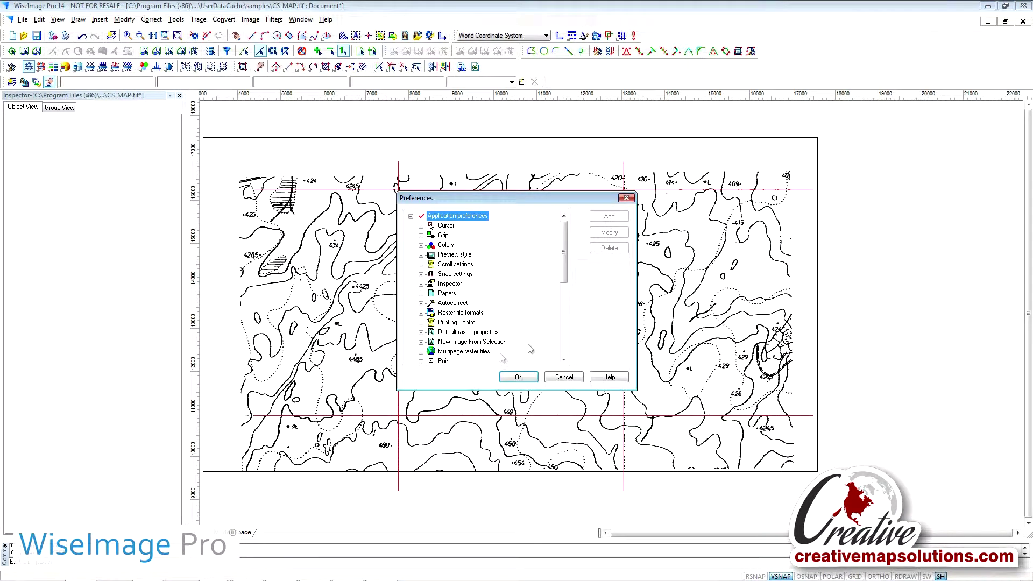
click(563, 345)
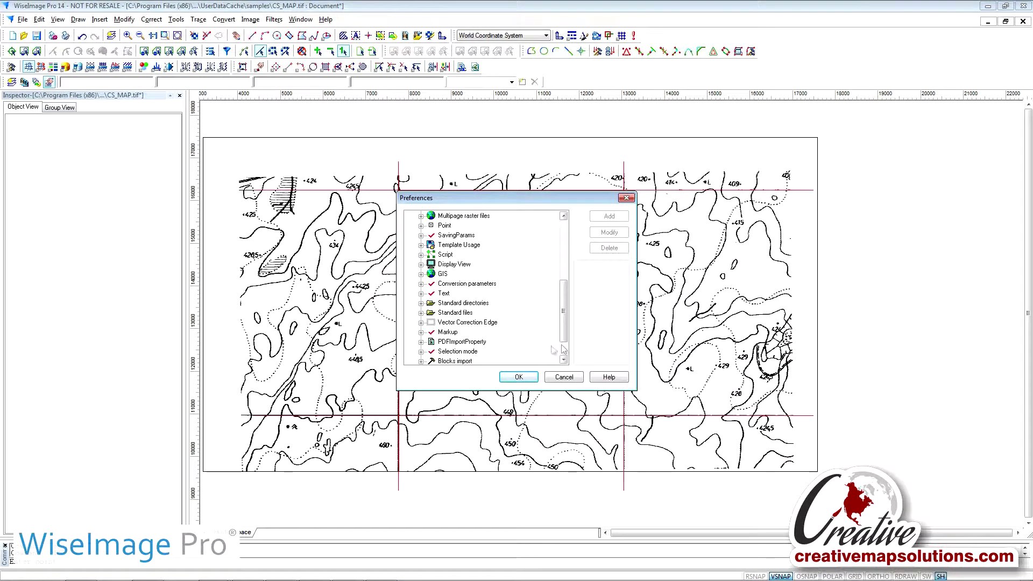
click(422, 274)
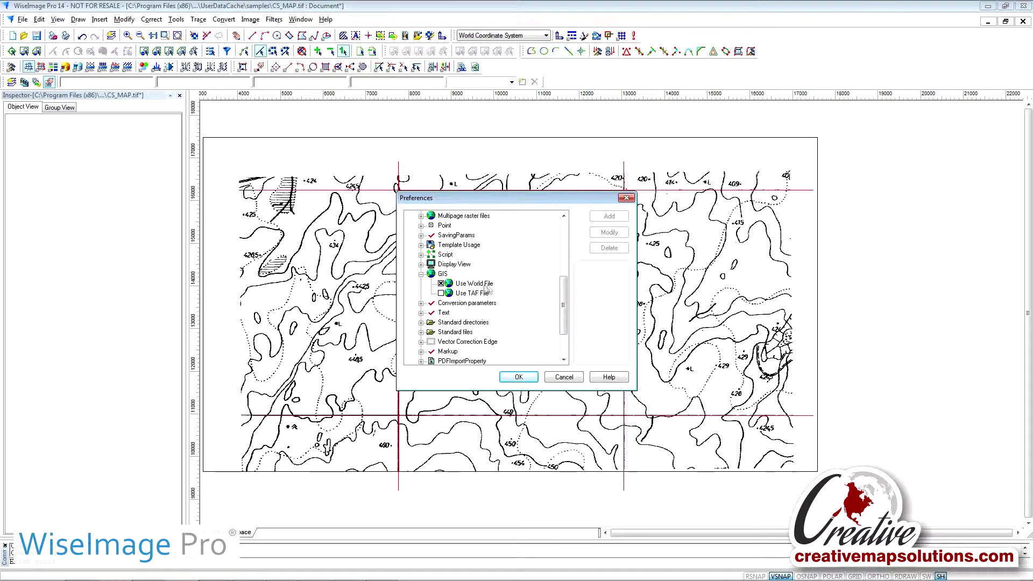